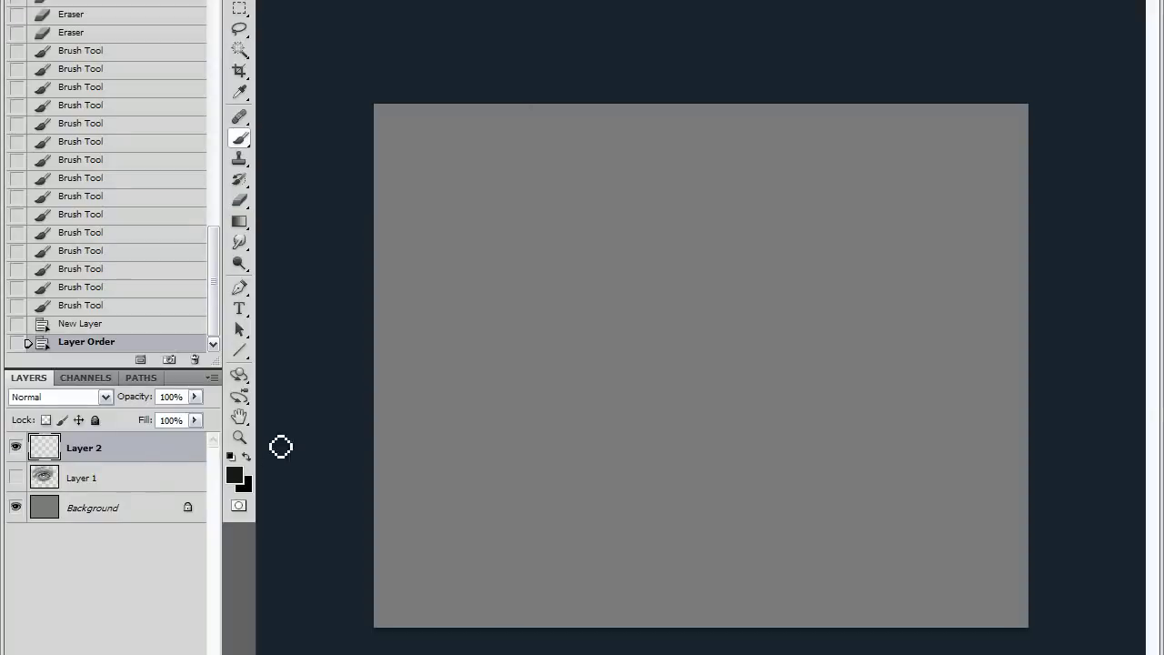
# Reset to default colours and sketch the left eye's upper and lower lids.
pyautogui.press('d')
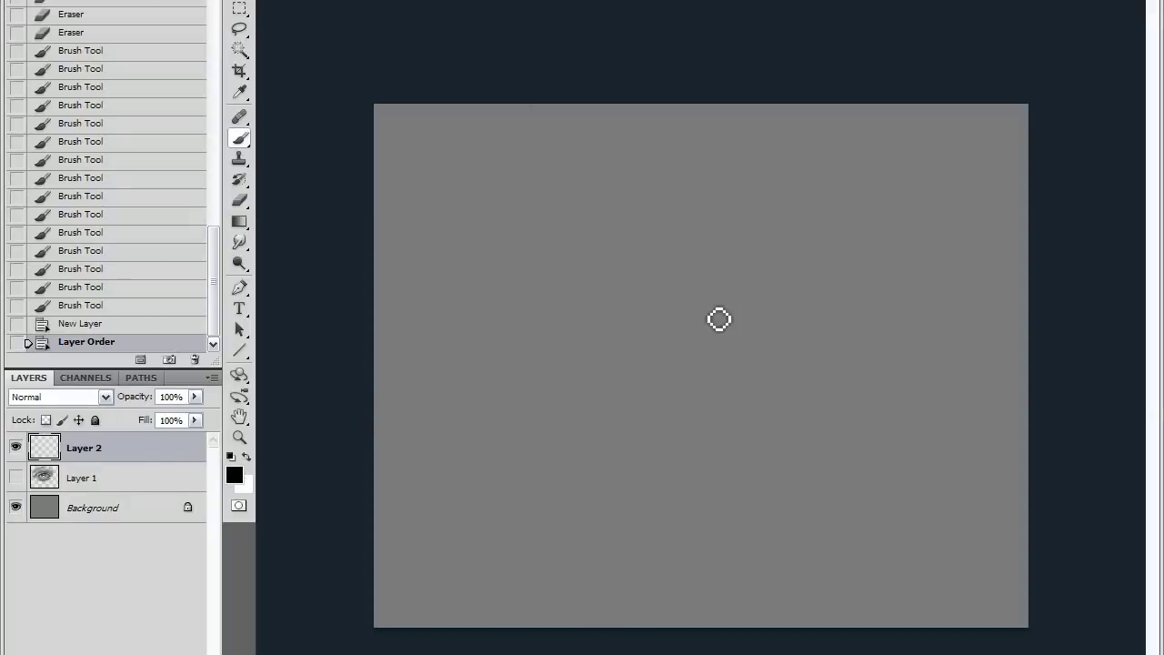
pyautogui.click(654, 329)
pyautogui.moveTo(654, 329)
pyautogui.mouseDown()
pyautogui.moveTo(577, 304)
pyautogui.moveTo(513, 318)
pyautogui.moveTo(566, 298)
pyautogui.moveTo(470, 351)
pyautogui.mouseUp()
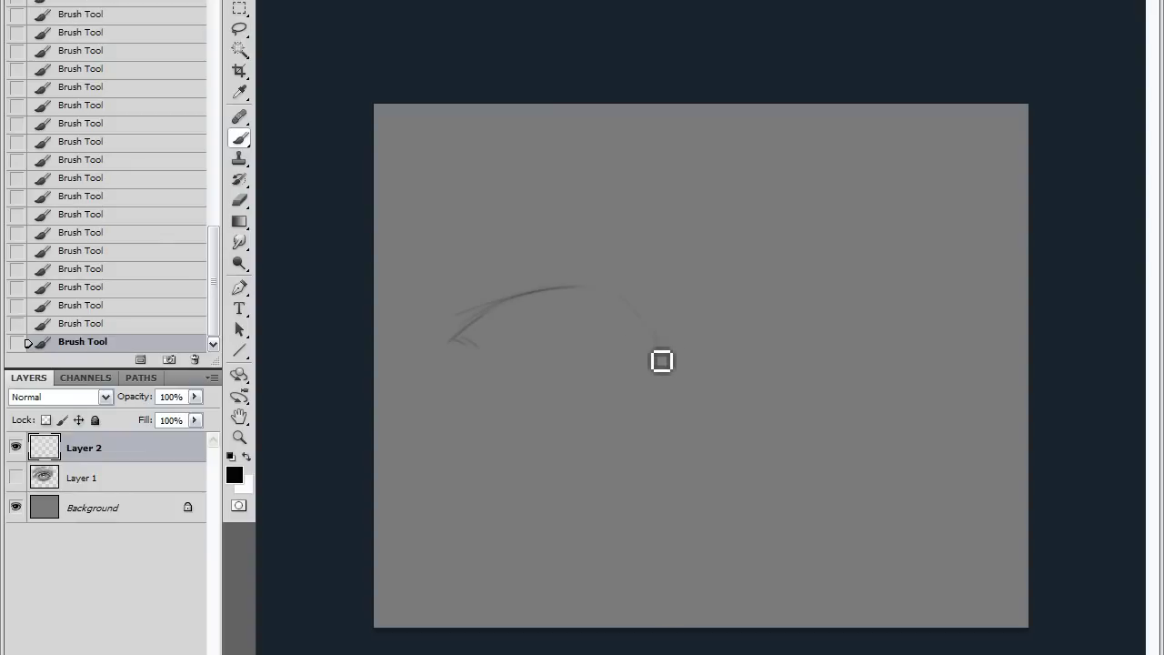
pyautogui.moveTo(663, 357); pyautogui.dragTo(653, 344)
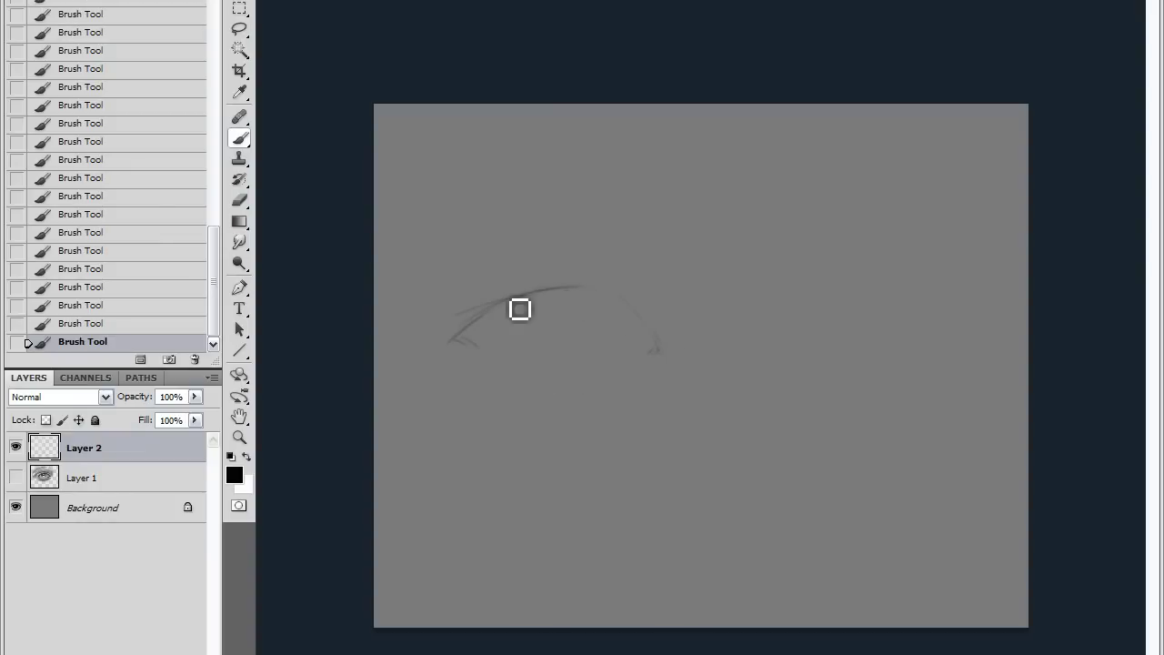
pyautogui.moveTo(522, 369); pyautogui.dragTo(600, 379)
pyautogui.moveTo(455, 346); pyautogui.dragTo(535, 382)
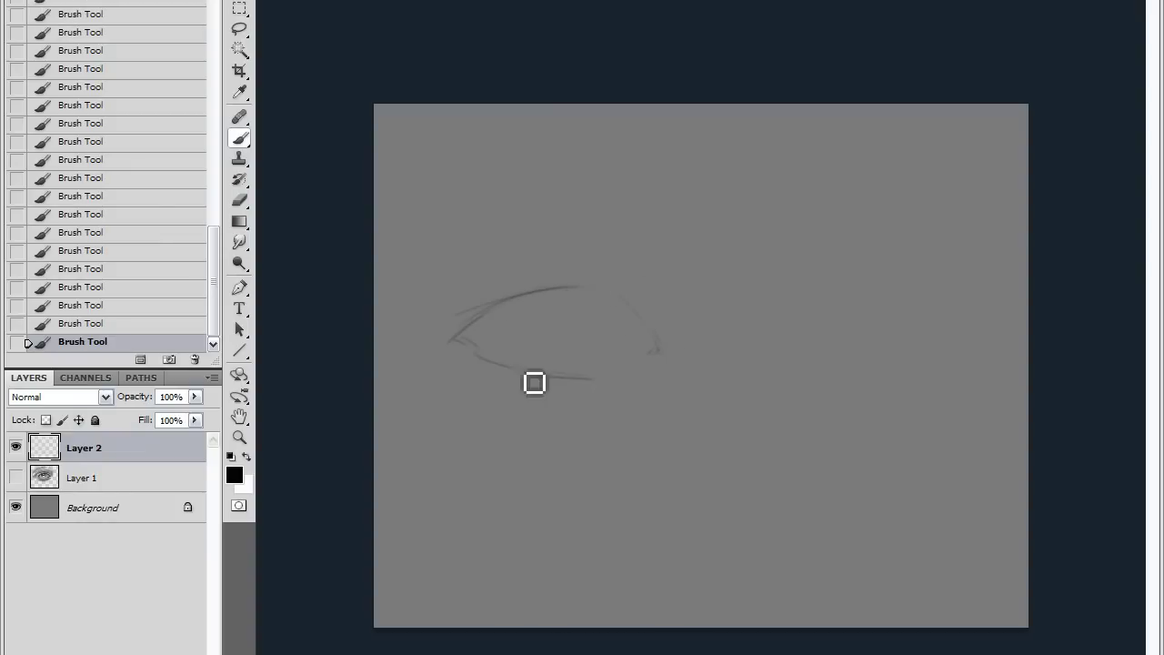
# Sketch the right eye's lids, refine the left eye's lower lid and corner, and add both brow lines.
pyautogui.moveTo(808, 341)
pyautogui.mouseDown()
pyautogui.moveTo(837, 305)
pyautogui.moveTo(918, 285)
pyautogui.moveTo(924, 351)
pyautogui.mouseUp()
pyautogui.moveTo(830, 374); pyautogui.dragTo(900, 385)
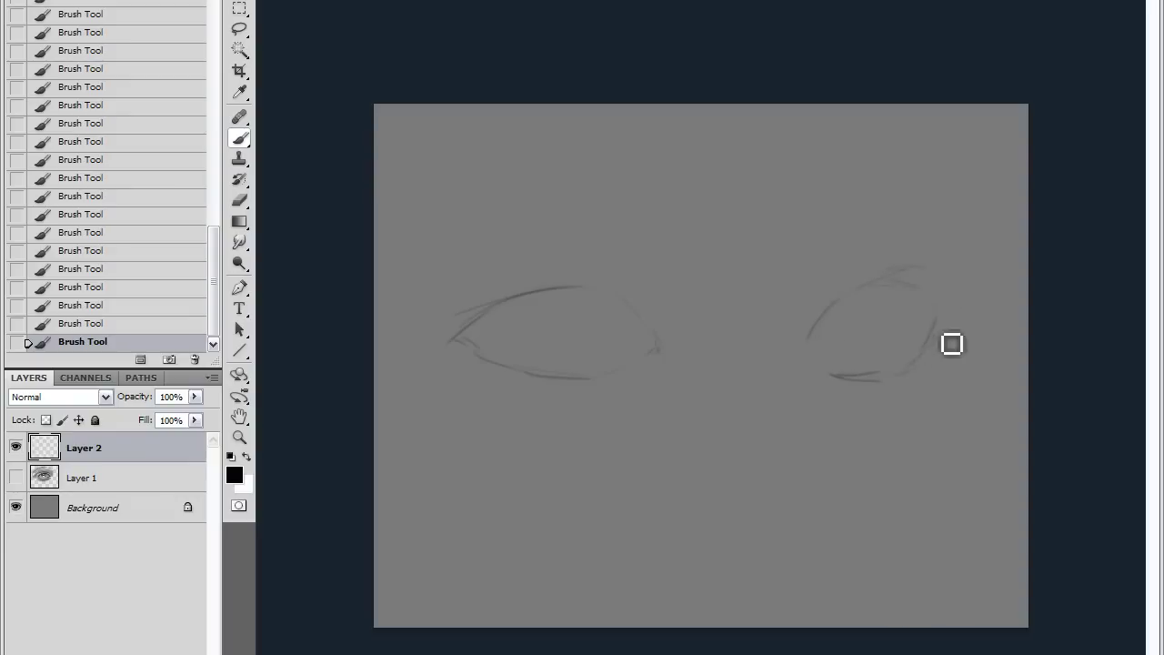
pyautogui.moveTo(951, 343)
pyautogui.mouseDown()
pyautogui.moveTo(811, 345)
pyautogui.moveTo(829, 376)
pyautogui.mouseUp()
pyautogui.moveTo(653, 368); pyautogui.dragTo(601, 388)
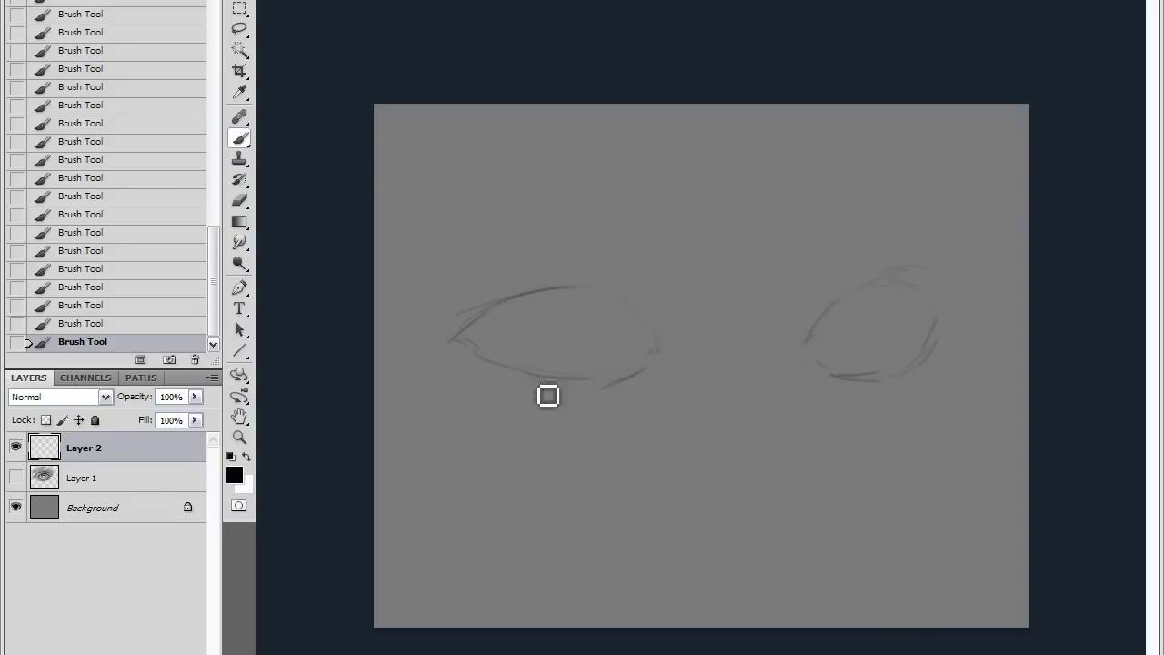
pyautogui.moveTo(517, 387)
pyautogui.mouseDown()
pyautogui.moveTo(660, 364)
pyautogui.moveTo(618, 308)
pyautogui.mouseUp()
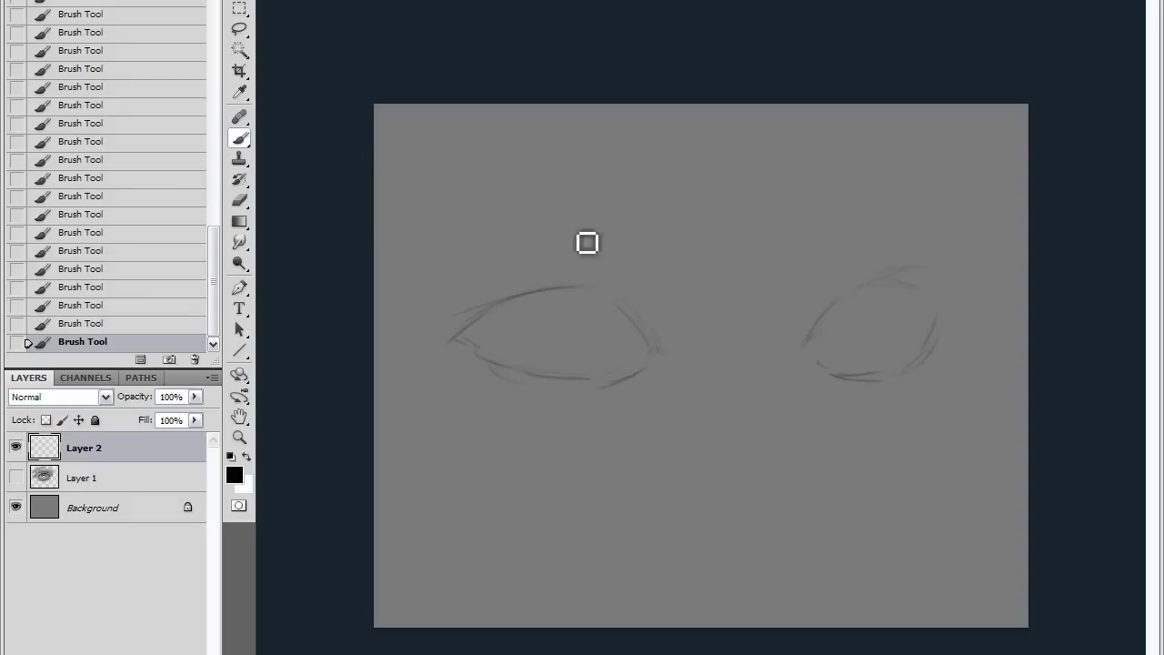
pyautogui.moveTo(610, 240); pyautogui.dragTo(465, 233)
pyautogui.moveTo(841, 252); pyautogui.dragTo(873, 222)
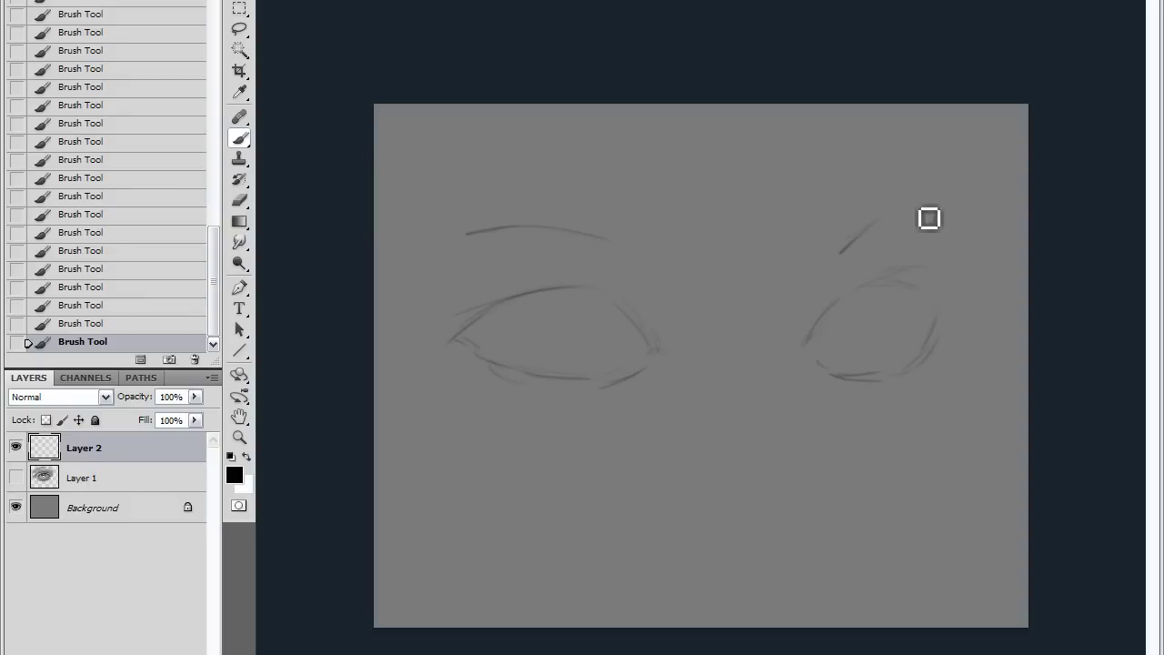
# Outline and darken the irises in both eyes.
pyautogui.moveTo(566, 308)
pyautogui.mouseDown()
pyautogui.moveTo(569, 333)
pyautogui.moveTo(546, 359)
pyautogui.mouseUp()
pyautogui.moveTo(501, 323)
pyautogui.mouseDown()
pyautogui.moveTo(520, 357)
pyautogui.moveTo(499, 323)
pyautogui.mouseUp()
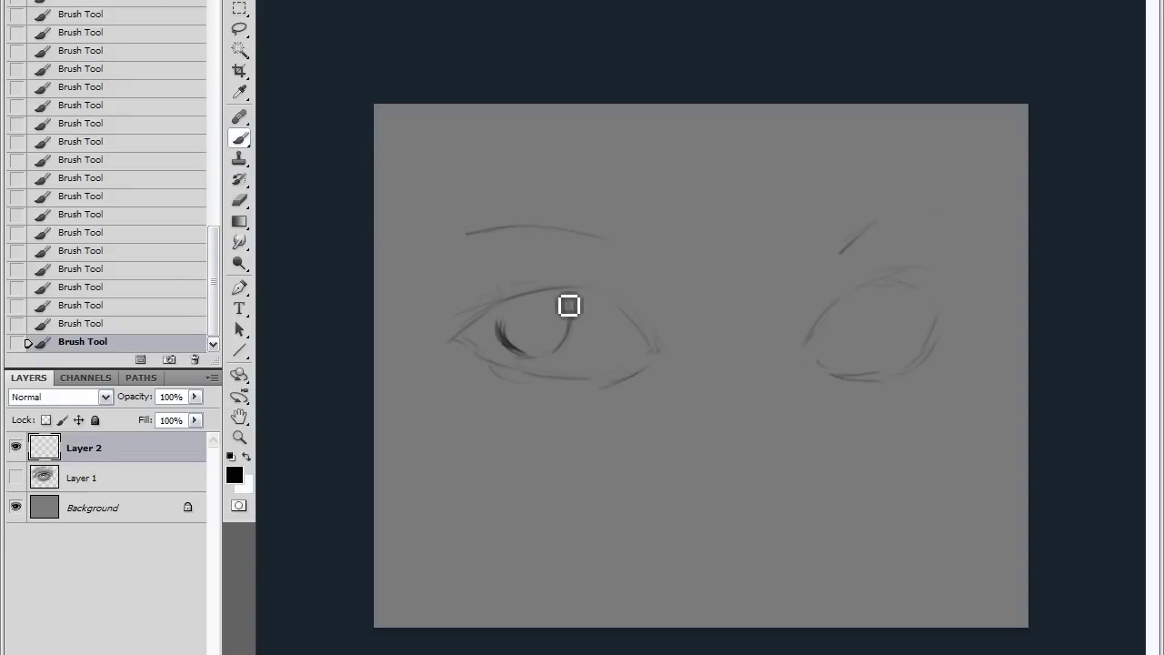
pyautogui.moveTo(579, 284); pyautogui.dragTo(615, 289)
pyautogui.moveTo(868, 341)
pyautogui.mouseDown()
pyautogui.moveTo(853, 361)
pyautogui.moveTo(871, 369)
pyautogui.moveTo(891, 310)
pyautogui.mouseUp()
pyautogui.moveTo(818, 342); pyautogui.dragTo(900, 280)
pyautogui.moveTo(835, 366); pyautogui.dragTo(902, 358)
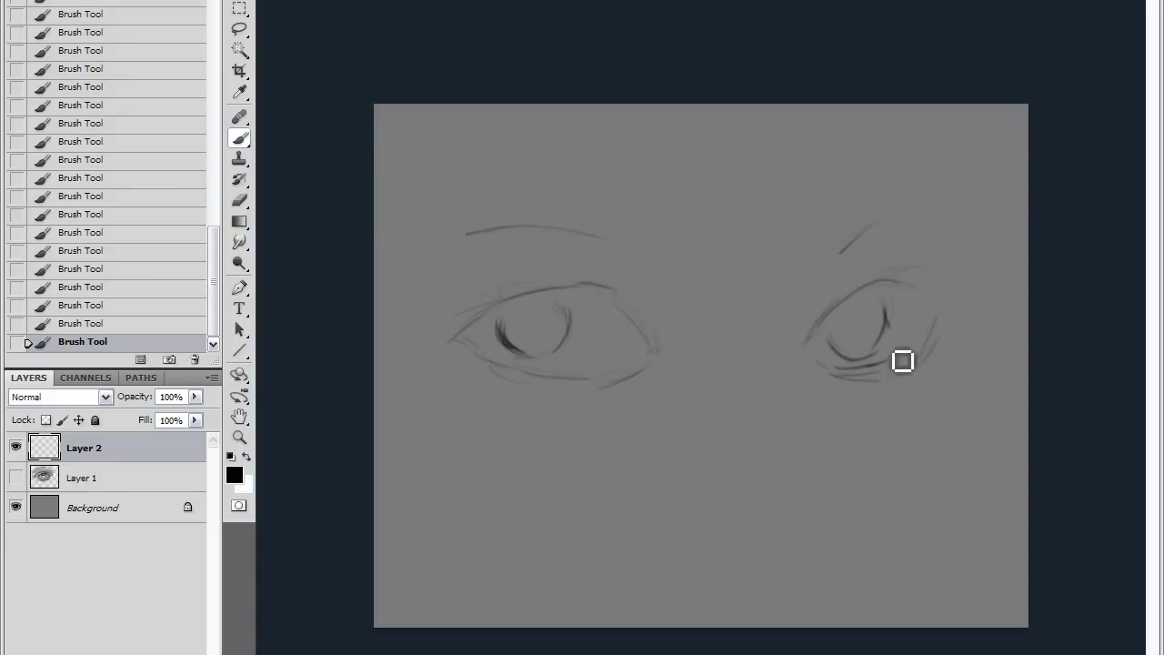
pyautogui.moveTo(873, 291); pyautogui.dragTo(887, 341)
pyautogui.moveTo(830, 318); pyautogui.dragTo(851, 356)
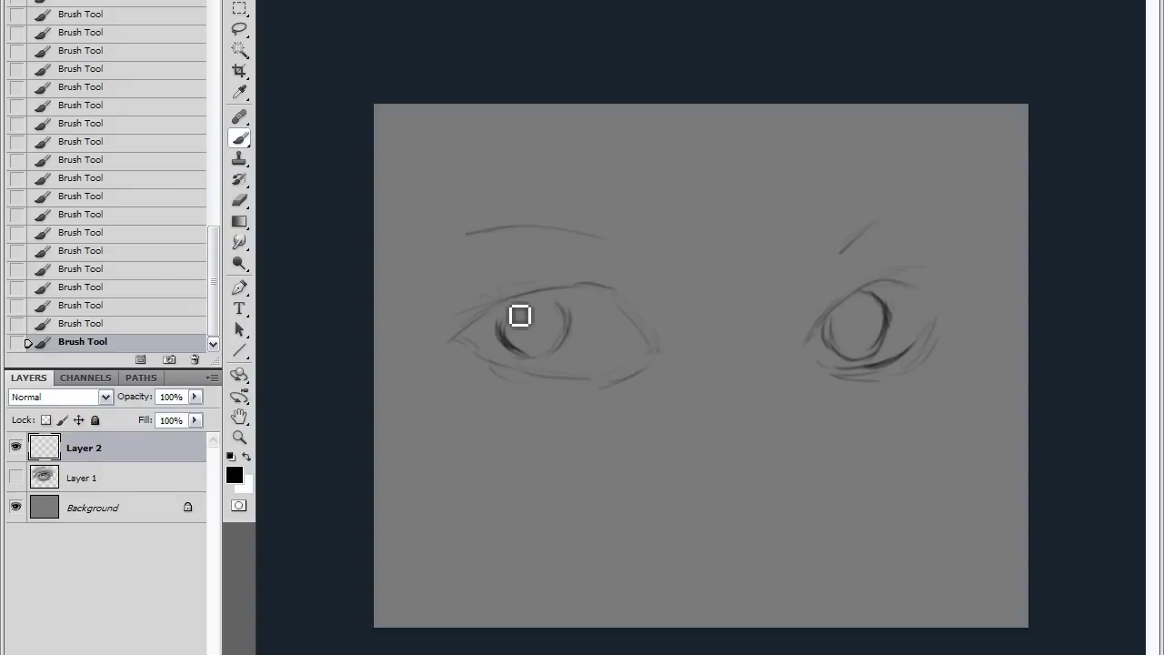
# Erase stray strokes below the right eye, darken the left upper lid, and fill the right iris dark.
pyautogui.press('e')
pyautogui.moveTo(892, 384); pyautogui.dragTo(914, 374)
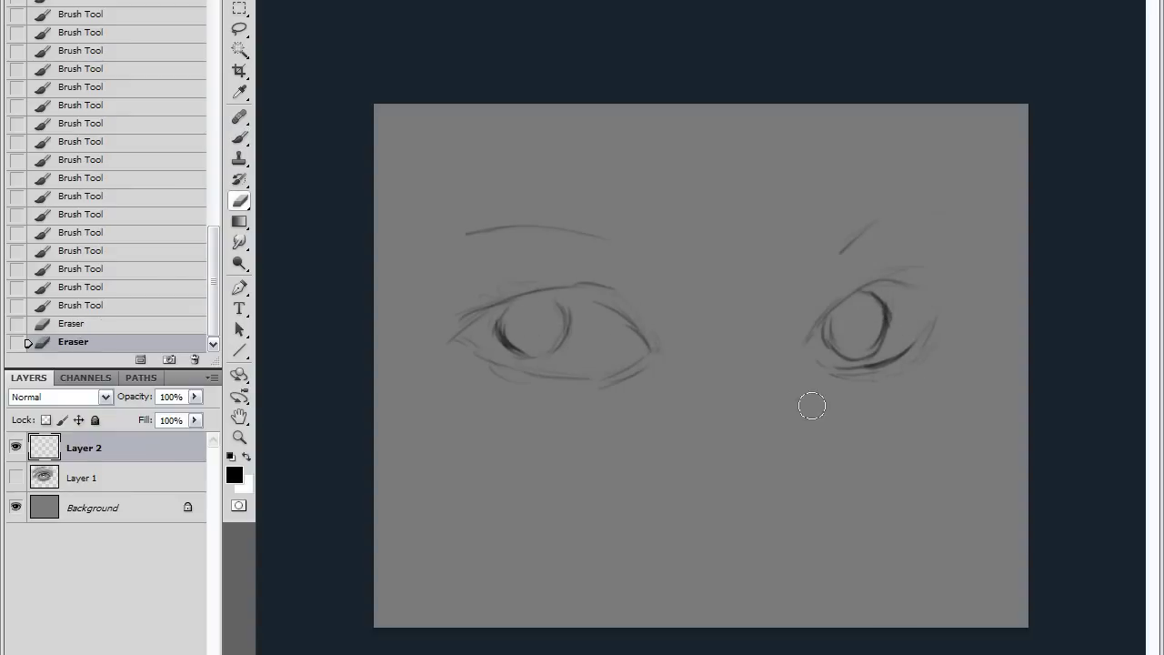
pyautogui.press('b')
pyautogui.moveTo(605, 290)
pyautogui.mouseDown()
pyautogui.moveTo(651, 346)
pyautogui.moveTo(522, 302)
pyautogui.moveTo(465, 322)
pyautogui.moveTo(528, 301)
pyautogui.moveTo(452, 341)
pyautogui.moveTo(606, 315)
pyautogui.moveTo(649, 356)
pyautogui.moveTo(598, 304)
pyautogui.moveTo(466, 312)
pyautogui.moveTo(624, 312)
pyautogui.moveTo(497, 301)
pyautogui.moveTo(537, 332)
pyautogui.moveTo(520, 327)
pyautogui.moveTo(541, 319)
pyautogui.moveTo(544, 330)
pyautogui.mouseUp()
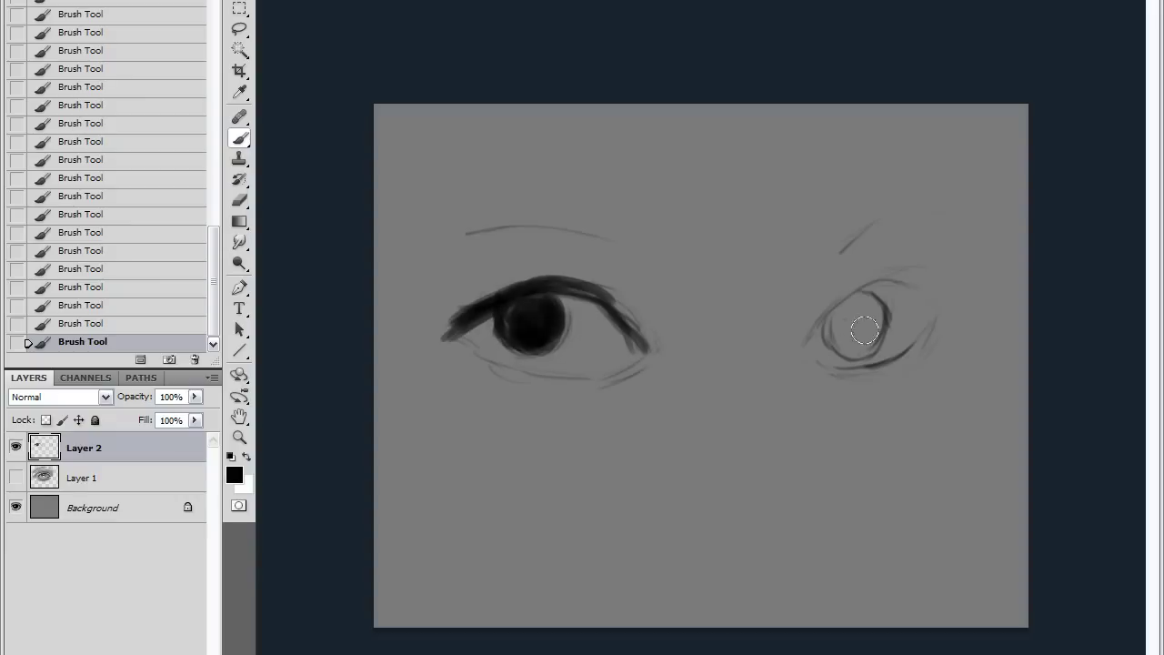
pyautogui.moveTo(864, 331)
pyautogui.mouseDown()
pyautogui.moveTo(838, 287)
pyautogui.moveTo(850, 315)
pyautogui.moveTo(860, 301)
pyautogui.moveTo(919, 301)
pyautogui.moveTo(909, 286)
pyautogui.moveTo(839, 304)
pyautogui.moveTo(885, 297)
pyautogui.moveTo(860, 289)
pyautogui.moveTo(910, 295)
pyautogui.mouseUp()
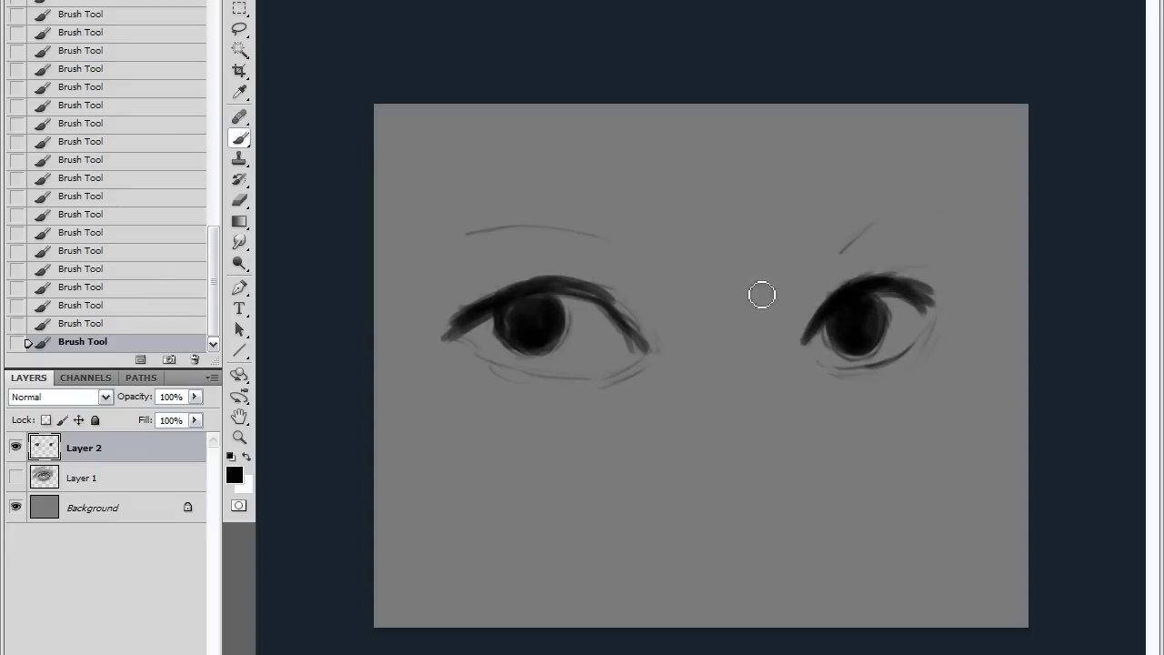
# Thicken the left eye's upper lid and lashes and add its crease line.
pyautogui.moveTo(585, 304); pyautogui.dragTo(636, 353)
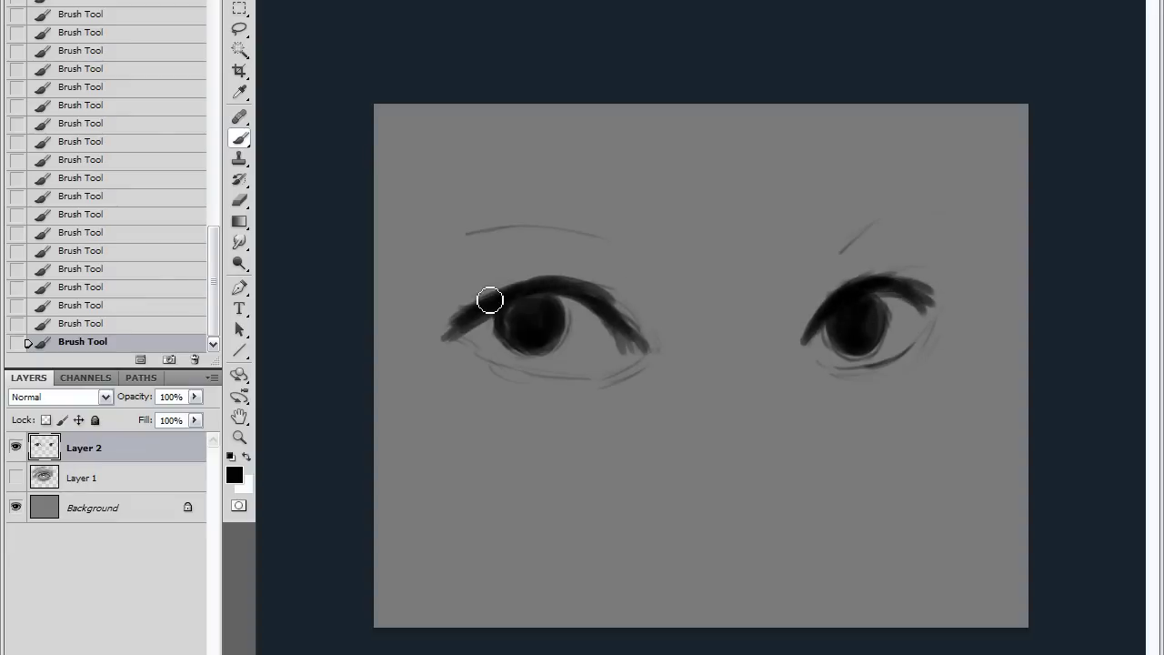
pyautogui.moveTo(504, 294); pyautogui.dragTo(440, 311)
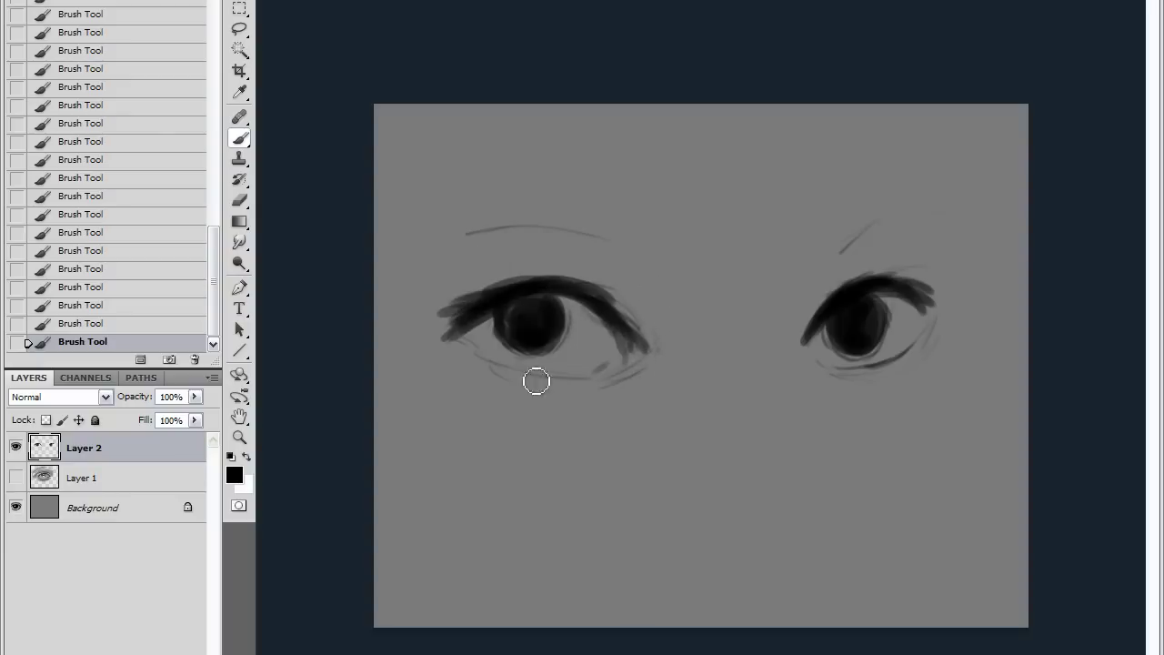
pyautogui.moveTo(459, 324)
pyautogui.mouseDown()
pyautogui.moveTo(499, 359)
pyautogui.moveTo(574, 382)
pyautogui.mouseUp()
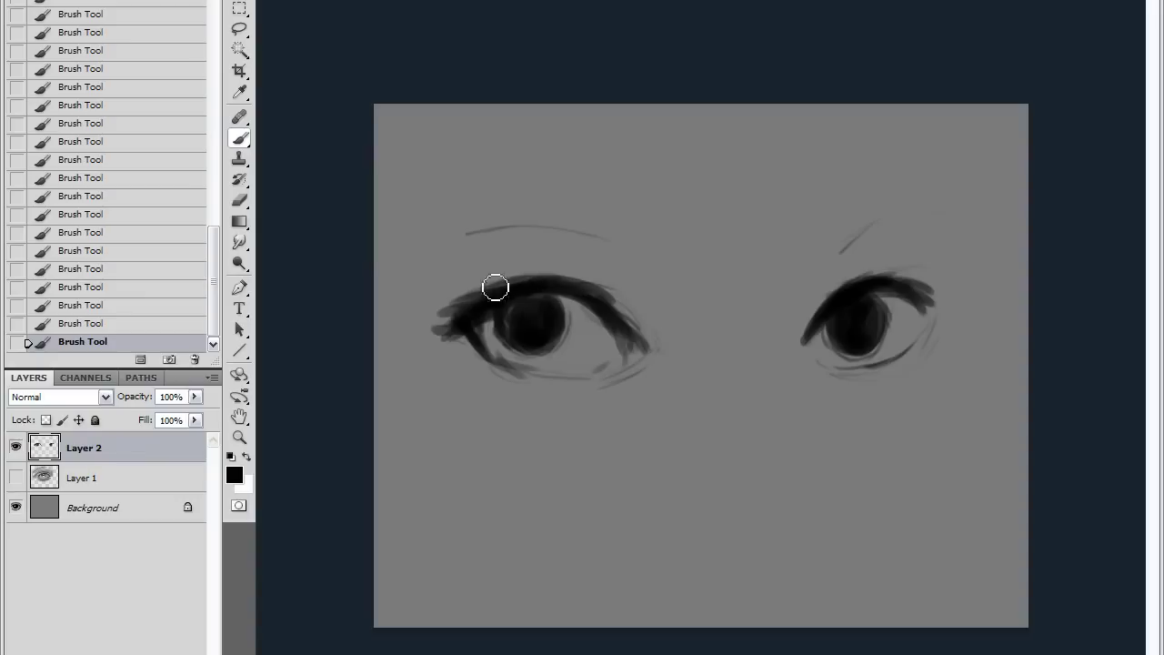
pyautogui.moveTo(495, 287); pyautogui.dragTo(614, 297)
pyautogui.moveTo(450, 293)
pyautogui.mouseDown()
pyautogui.moveTo(595, 270)
pyautogui.moveTo(614, 318)
pyautogui.moveTo(642, 348)
pyautogui.mouseUp()
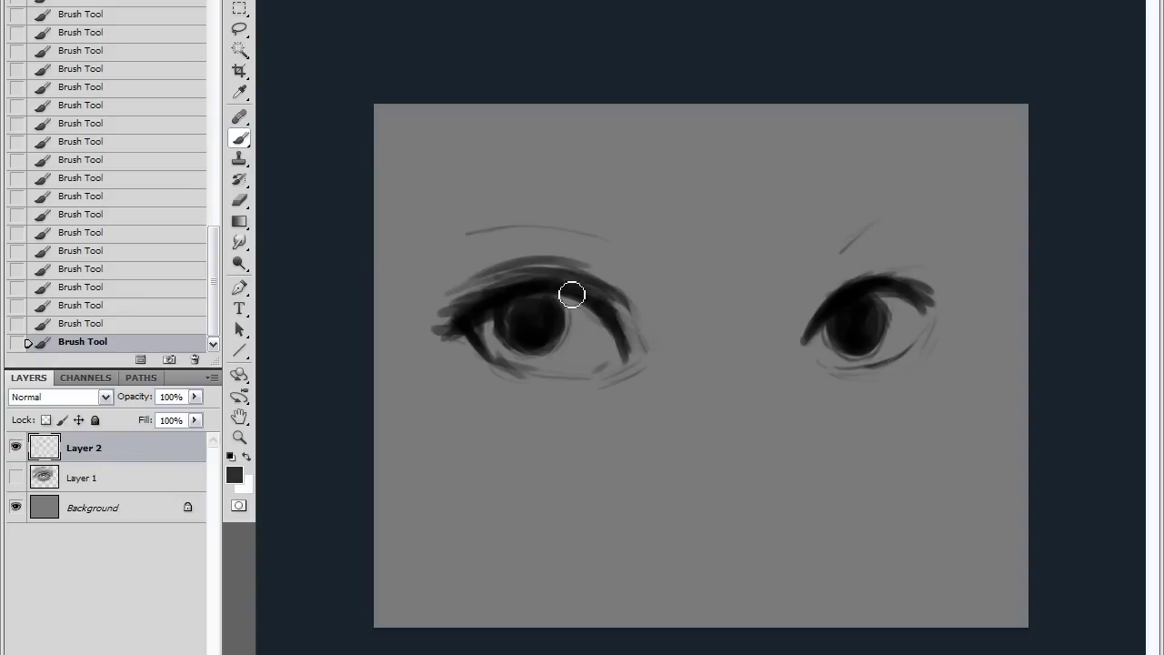
# Reshape and darken the left lid and corners, and add an upper lid arc to the right eye.
pyautogui.moveTo(571, 294)
pyautogui.mouseDown()
pyautogui.moveTo(551, 296)
pyautogui.moveTo(554, 309)
pyautogui.mouseUp()
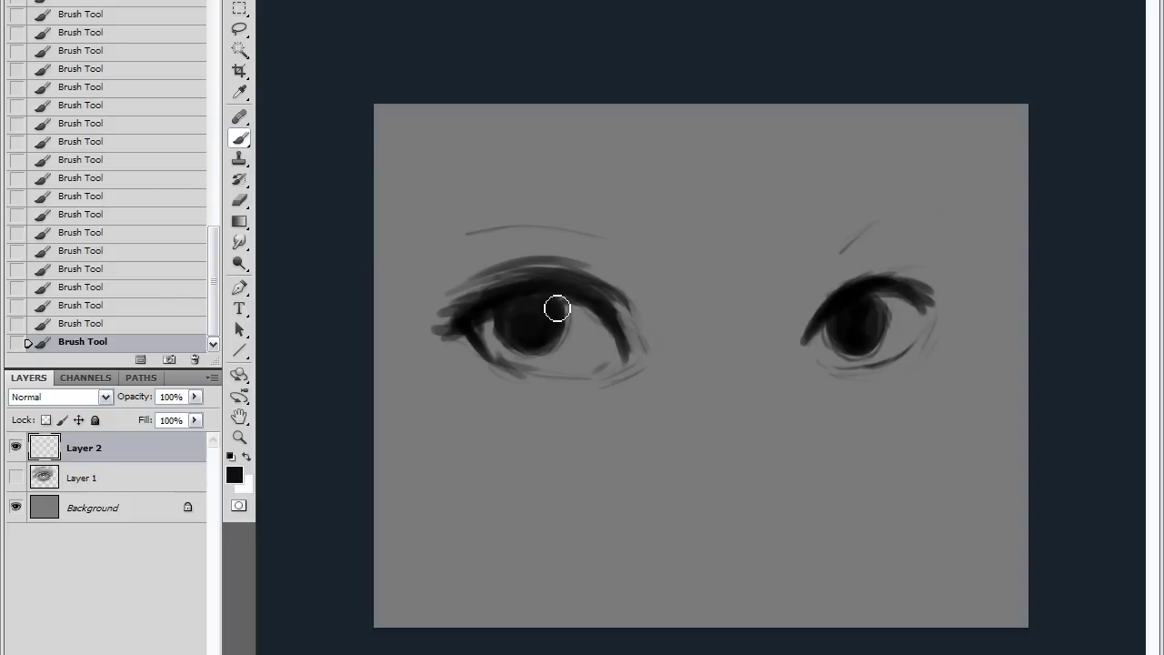
pyautogui.moveTo(484, 320)
pyautogui.mouseDown()
pyautogui.moveTo(507, 363)
pyautogui.moveTo(532, 368)
pyautogui.mouseUp()
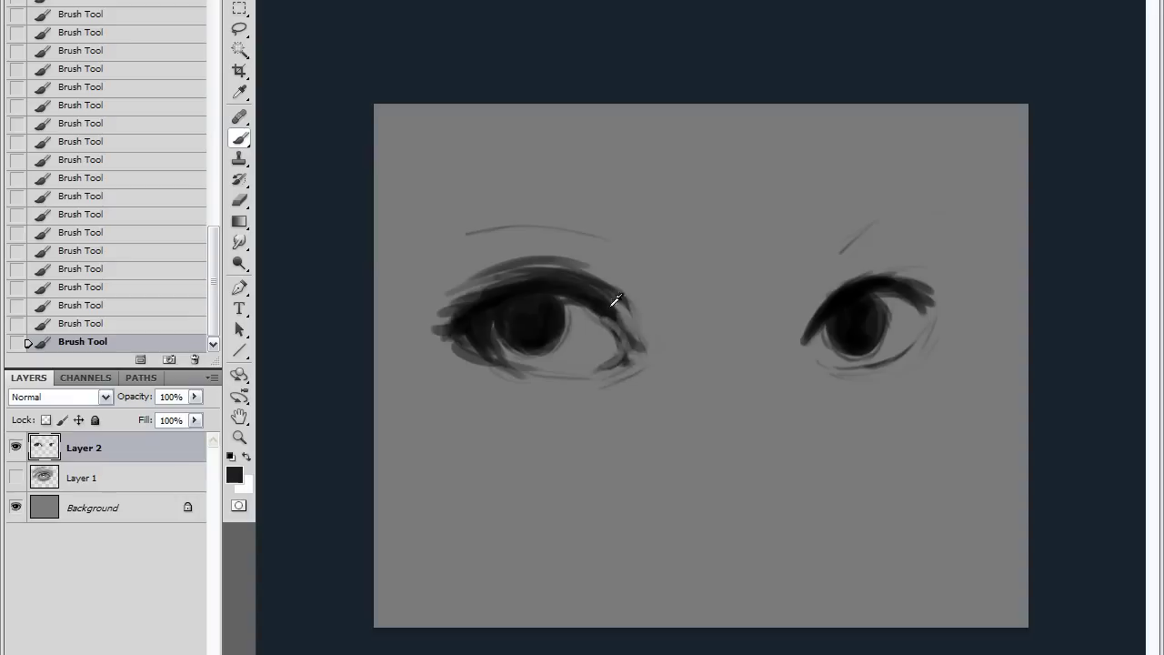
pyautogui.moveTo(613, 306)
pyautogui.mouseDown()
pyautogui.moveTo(618, 356)
pyautogui.moveTo(593, 371)
pyautogui.mouseUp()
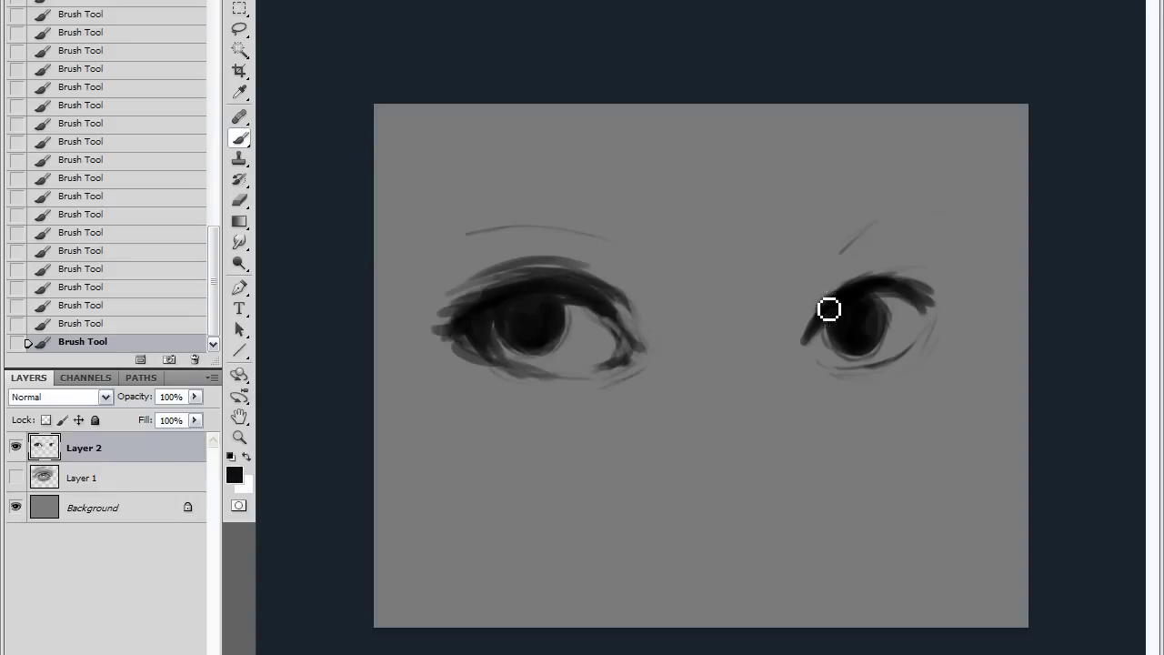
pyautogui.moveTo(827, 339)
pyautogui.mouseDown()
pyautogui.moveTo(824, 356)
pyautogui.moveTo(897, 279)
pyautogui.moveTo(925, 270)
pyautogui.moveTo(866, 287)
pyautogui.moveTo(918, 302)
pyautogui.moveTo(941, 331)
pyautogui.moveTo(853, 382)
pyautogui.moveTo(922, 351)
pyautogui.moveTo(892, 380)
pyautogui.mouseUp()
# Darken the right eye's outer corner and upper lid and hatch eyebrow strokes above it.
pyautogui.keyDown('alt'); pyautogui.click(891, 380); pyautogui.keyUp('alt')
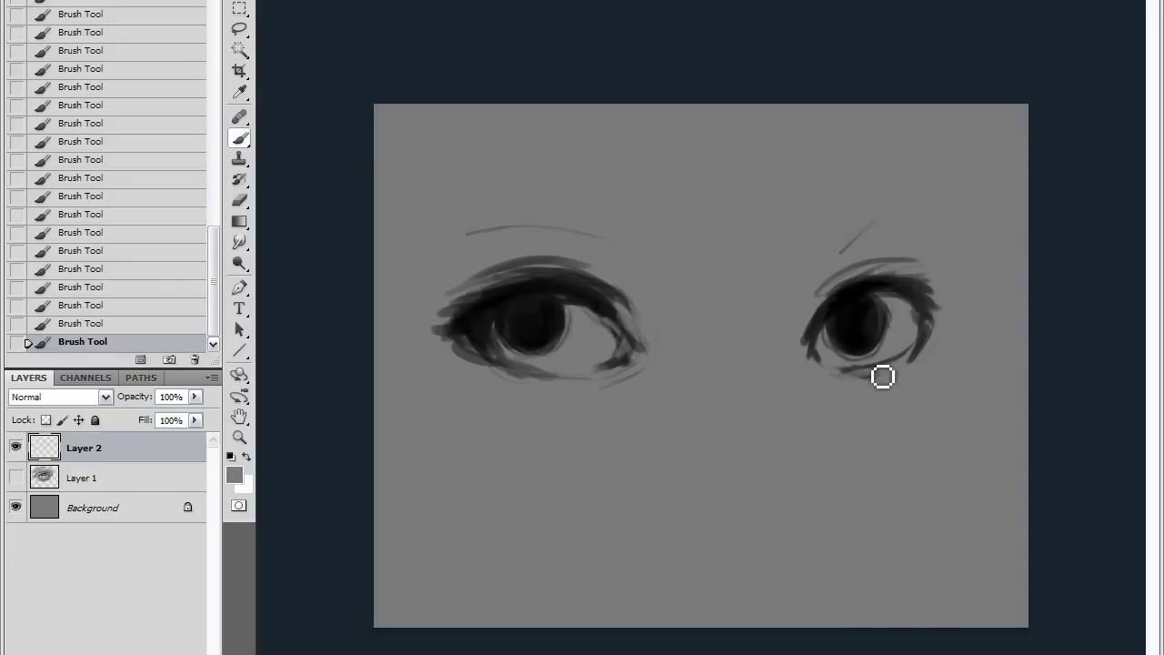
pyautogui.keyDown('alt'); pyautogui.click(868, 301); pyautogui.keyUp('alt')
pyautogui.moveTo(938, 327)
pyautogui.mouseDown()
pyautogui.moveTo(897, 371)
pyautogui.moveTo(952, 301)
pyautogui.moveTo(946, 317)
pyautogui.mouseUp()
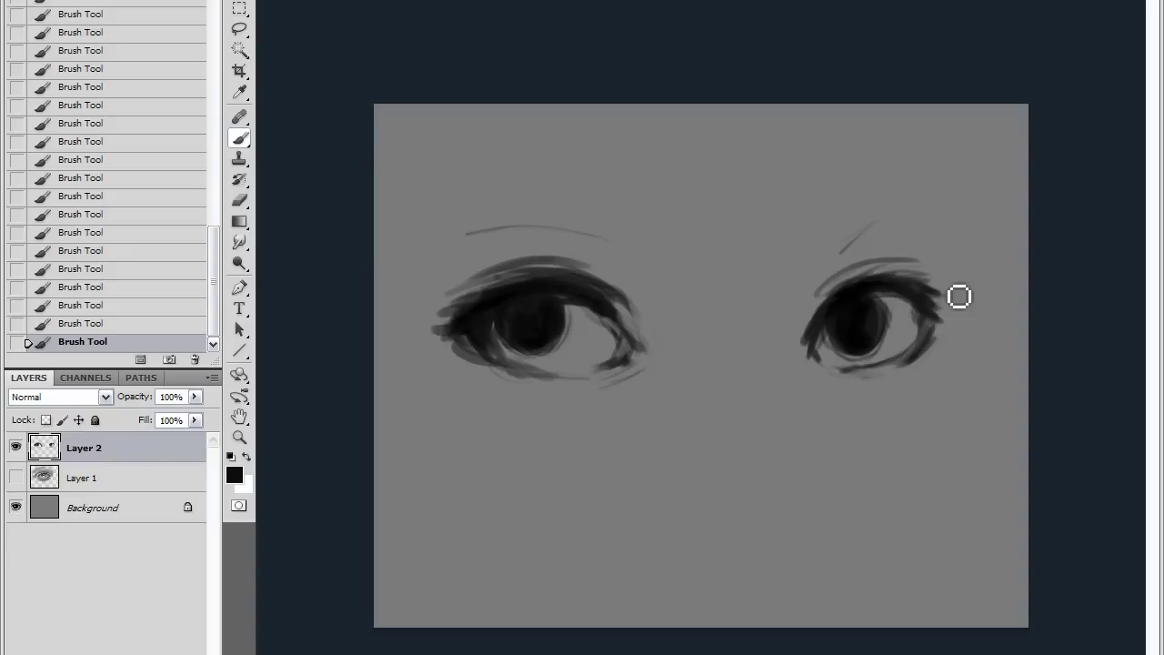
pyautogui.moveTo(815, 294); pyautogui.dragTo(923, 206)
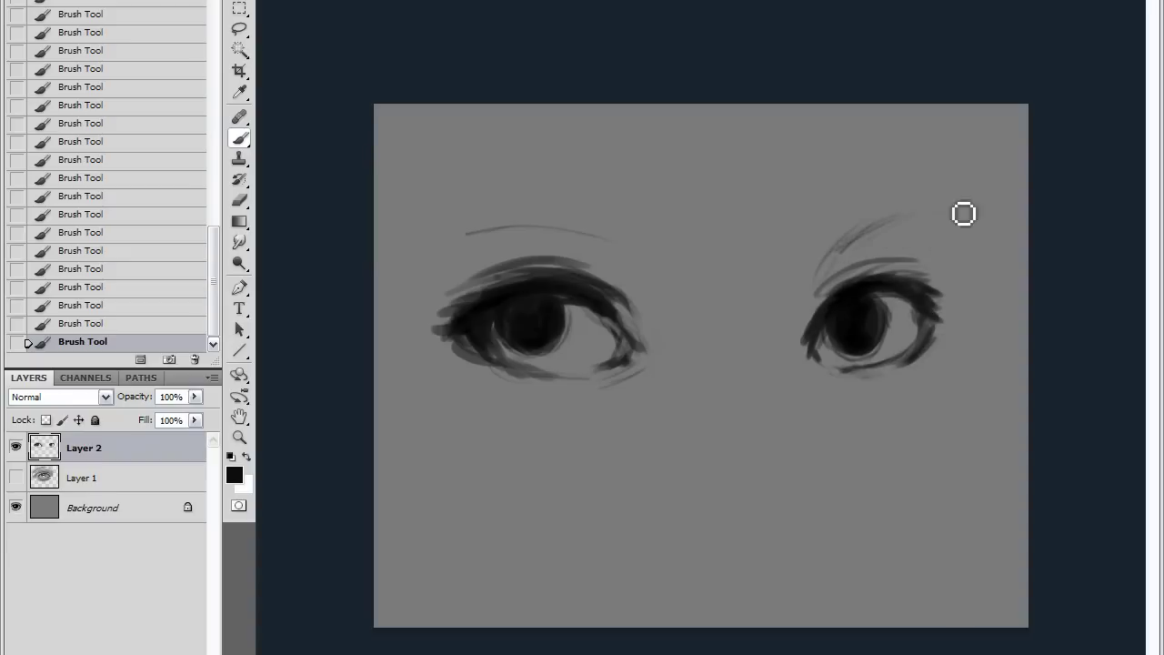
pyautogui.moveTo(819, 272)
pyautogui.mouseDown()
pyautogui.moveTo(910, 211)
pyautogui.moveTo(955, 300)
pyautogui.moveTo(941, 331)
pyautogui.moveTo(929, 301)
pyautogui.mouseUp()
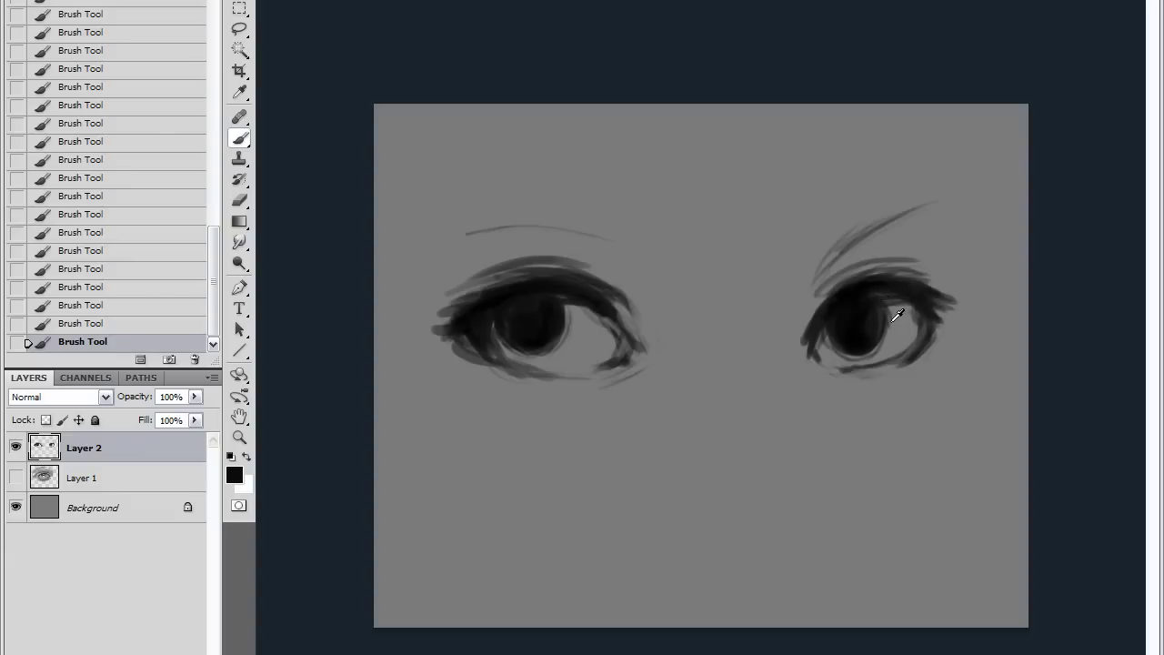
# Paint sampled grey iris tones around the right pupil and darken its inner corner.
pyautogui.keyDown('alt'); pyautogui.click(931, 320); pyautogui.keyUp('alt')
pyautogui.moveTo(904, 318)
pyautogui.mouseDown()
pyautogui.moveTo(819, 341)
pyautogui.moveTo(905, 319)
pyautogui.moveTo(879, 353)
pyautogui.mouseUp()
pyautogui.keyDown('alt'); pyautogui.click(924, 364); pyautogui.keyUp('alt')
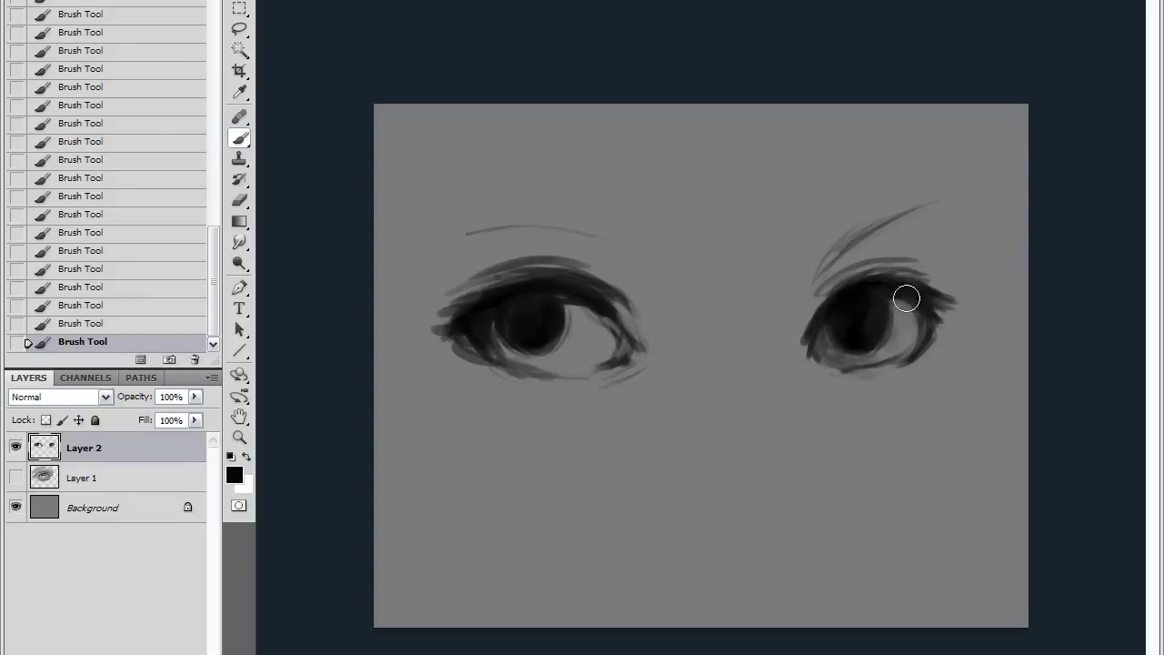
pyautogui.moveTo(809, 318); pyautogui.dragTo(798, 338)
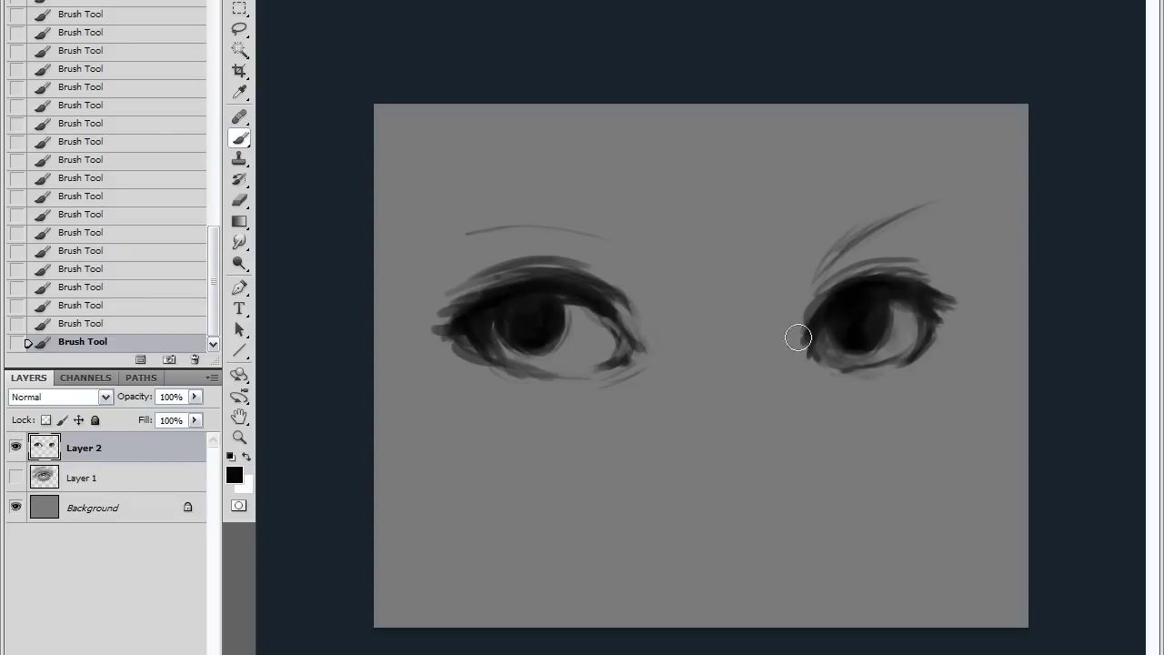
# Paint sampled greys over the left iris and soften the left eye's upper-right lid.
pyautogui.keyDown('alt'); pyautogui.click(584, 316); pyautogui.keyUp('alt')
pyautogui.moveTo(592, 325)
pyautogui.mouseDown()
pyautogui.moveTo(626, 307)
pyautogui.moveTo(506, 243)
pyautogui.mouseUp()
pyautogui.keyDown('alt'); pyautogui.click(637, 285); pyautogui.keyUp('alt')
pyautogui.moveTo(636, 285)
pyautogui.mouseDown()
pyautogui.moveTo(692, 312)
pyautogui.moveTo(636, 273)
pyautogui.mouseUp()
pyautogui.keyDown('alt'); pyautogui.click(661, 318); pyautogui.keyUp('alt')
# Shade the left eye's lids and outer corner and repaint the whites of both eyes.
pyautogui.moveTo(655, 355); pyautogui.dragTo(630, 293)
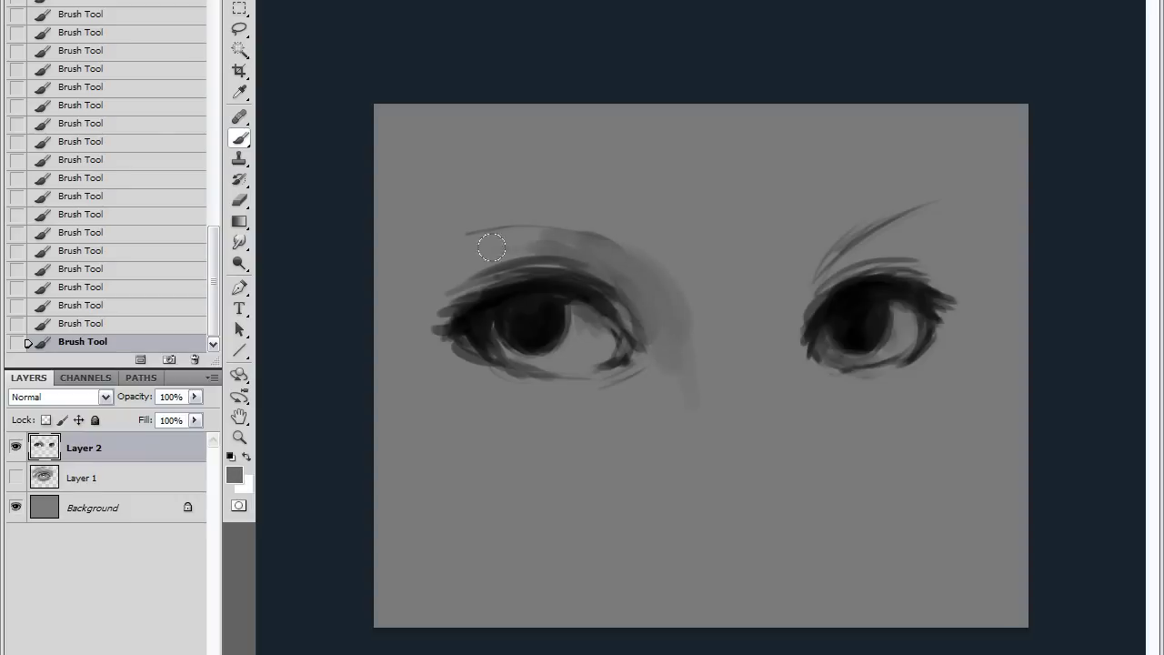
pyautogui.moveTo(406, 312)
pyautogui.mouseDown()
pyautogui.moveTo(416, 296)
pyautogui.moveTo(638, 383)
pyautogui.mouseUp()
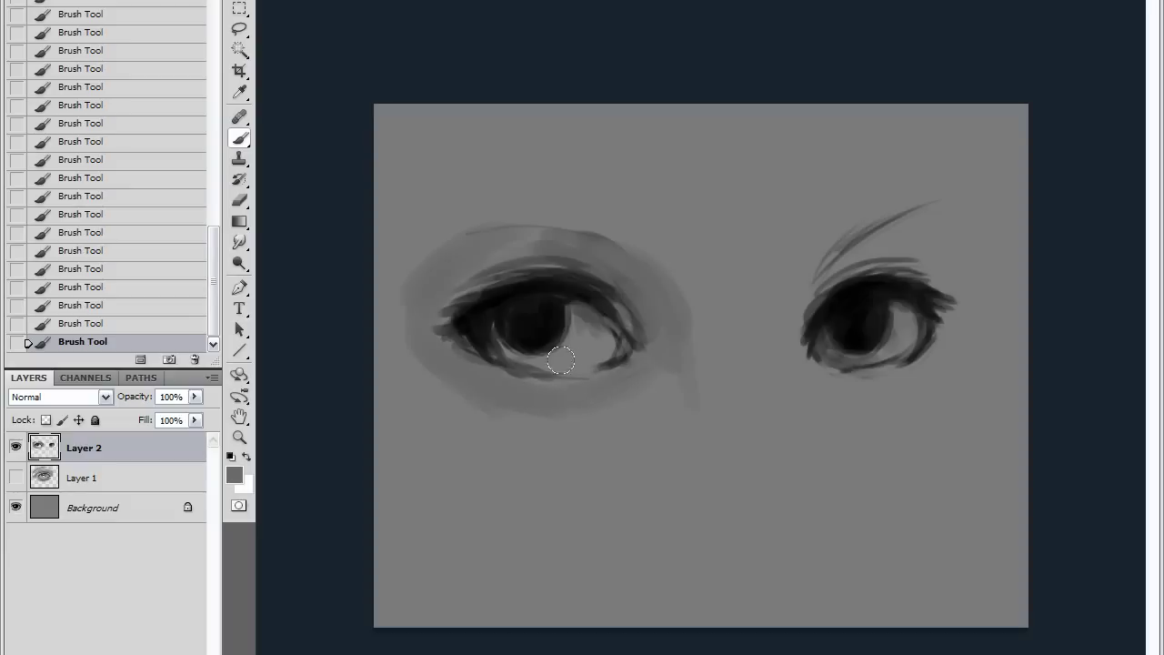
pyautogui.moveTo(615, 332); pyautogui.dragTo(580, 319)
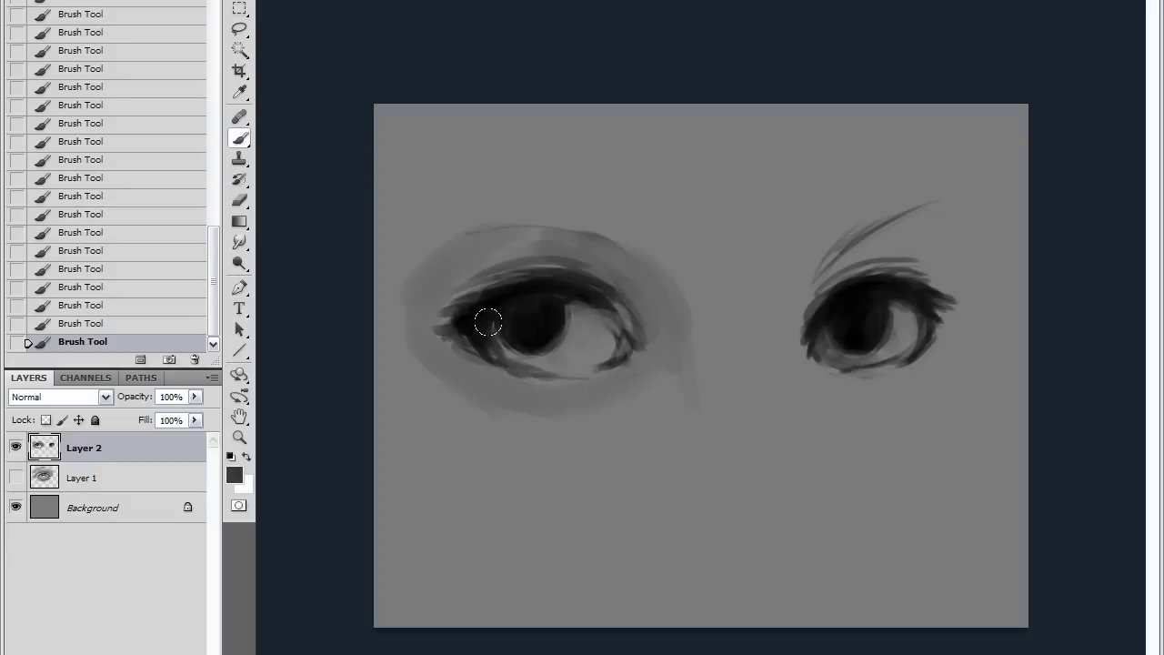
pyautogui.moveTo(488, 322)
pyautogui.mouseDown()
pyautogui.moveTo(536, 359)
pyautogui.moveTo(573, 344)
pyautogui.mouseUp()
pyautogui.moveTo(582, 305)
pyautogui.mouseDown()
pyautogui.moveTo(623, 329)
pyautogui.moveTo(591, 320)
pyautogui.mouseUp()
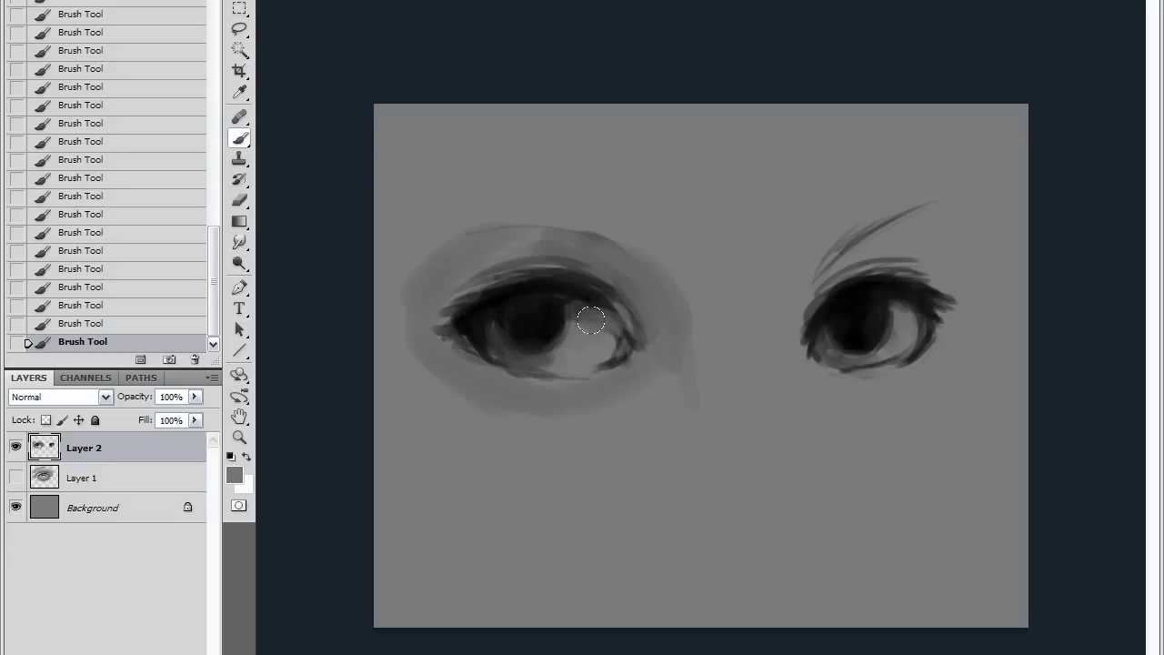
pyautogui.moveTo(571, 359); pyautogui.dragTo(619, 337)
pyautogui.moveTo(887, 296)
pyautogui.mouseDown()
pyautogui.moveTo(909, 346)
pyautogui.moveTo(874, 359)
pyautogui.mouseUp()
# Darken the right eye's outer lid, crease and brow with a sampled dark tone.
pyautogui.keyDown('alt'); pyautogui.click(887, 275); pyautogui.keyUp('alt')
pyautogui.moveTo(892, 272)
pyautogui.mouseDown()
pyautogui.moveTo(936, 263)
pyautogui.moveTo(962, 228)
pyautogui.moveTo(956, 255)
pyautogui.moveTo(956, 222)
pyautogui.moveTo(818, 248)
pyautogui.mouseUp()
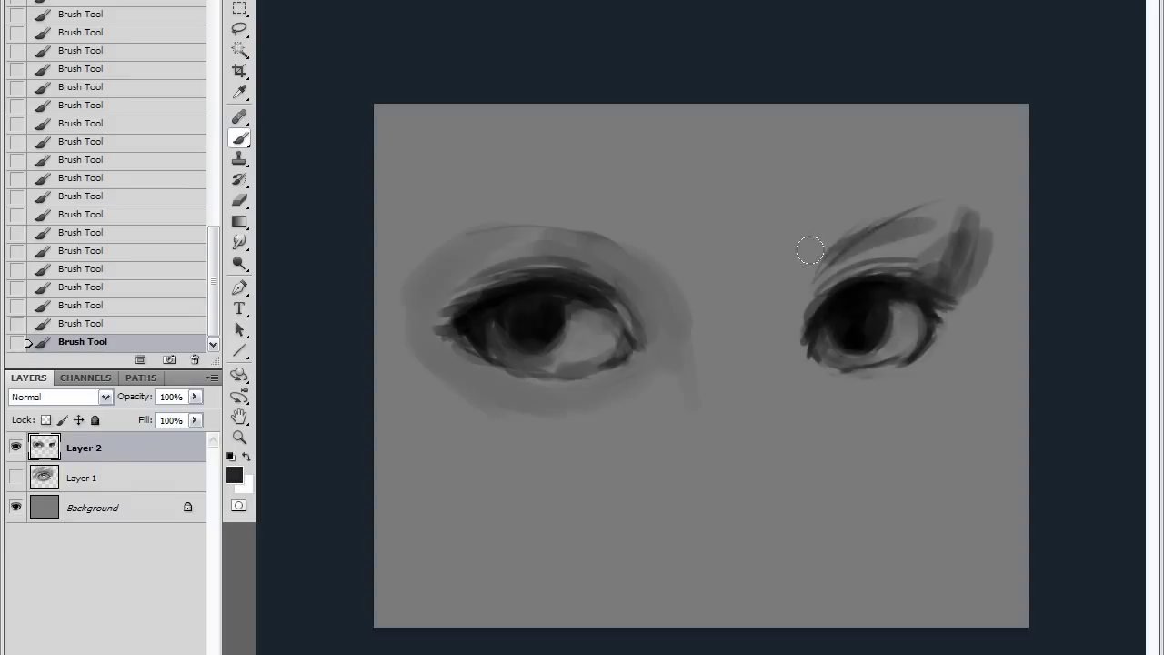
pyautogui.moveTo(937, 218); pyautogui.dragTo(800, 272)
pyautogui.moveTo(856, 236)
pyautogui.mouseDown()
pyautogui.moveTo(882, 235)
pyautogui.moveTo(811, 284)
pyautogui.mouseUp()
# Paint and reshape the thick left eyebrow, then shade beside the left eye's outer corner.
pyautogui.moveTo(664, 241); pyautogui.dragTo(518, 207)
pyautogui.moveTo(608, 231)
pyautogui.mouseDown()
pyautogui.moveTo(466, 210)
pyautogui.moveTo(683, 276)
pyautogui.moveTo(606, 239)
pyautogui.moveTo(527, 231)
pyautogui.mouseUp()
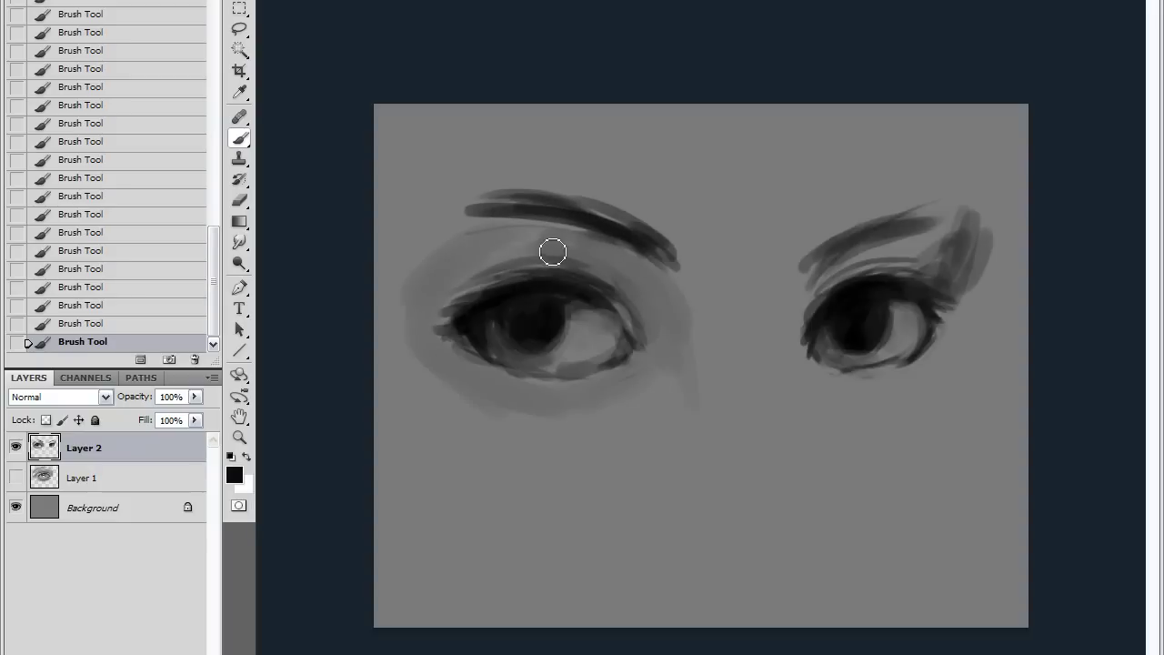
pyautogui.moveTo(677, 269); pyautogui.dragTo(558, 224)
pyautogui.keyDown('alt'); pyautogui.click(699, 278); pyautogui.keyUp('alt')
pyautogui.moveTo(678, 264); pyautogui.dragTo(582, 202)
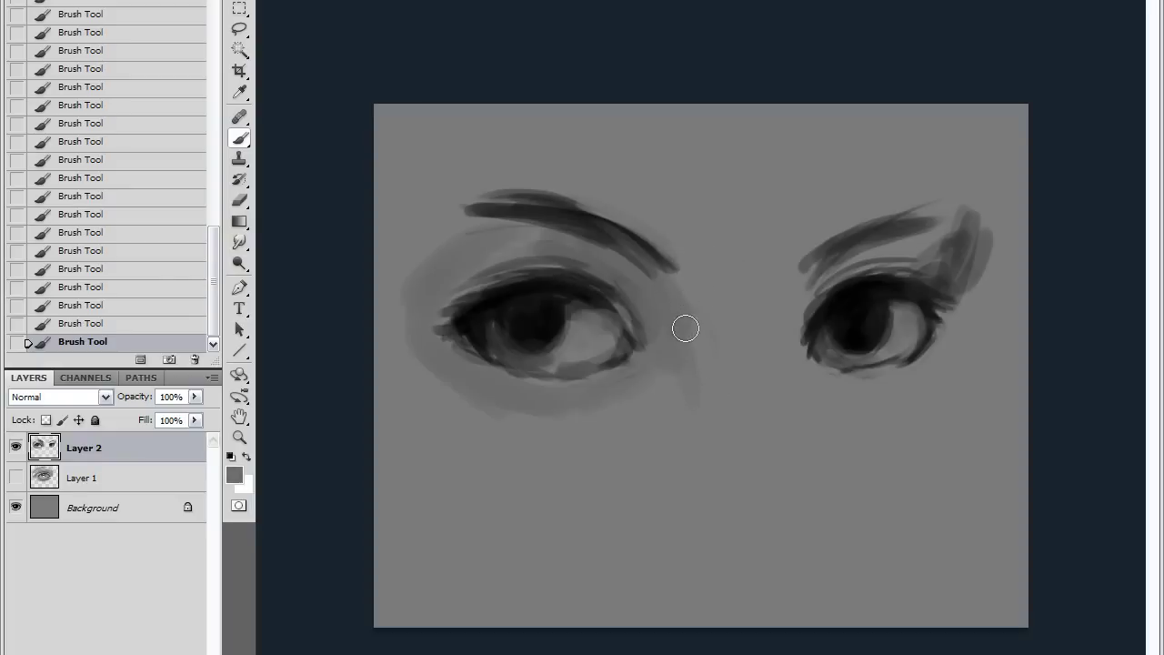
pyautogui.moveTo(672, 378); pyautogui.dragTo(665, 414)
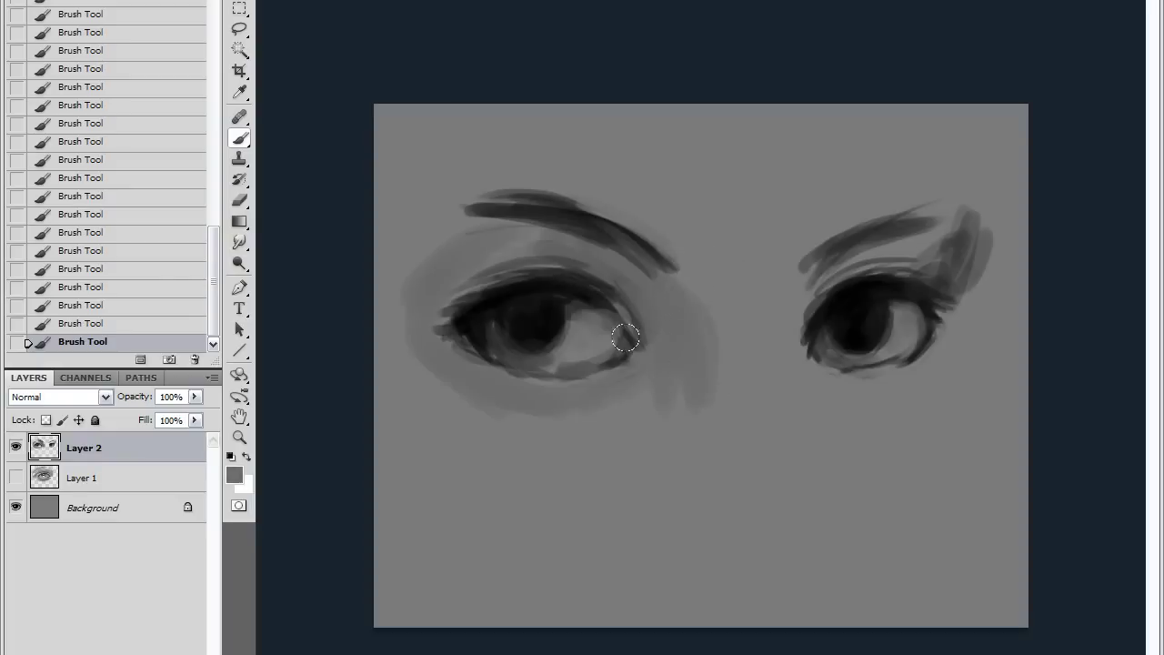
# Brush light grey along the nose bridge, right upper lid, left brow skin and forehead.
pyautogui.press('x')
pyautogui.keyDown('alt'); pyautogui.click(782, 303); pyautogui.keyUp('alt')
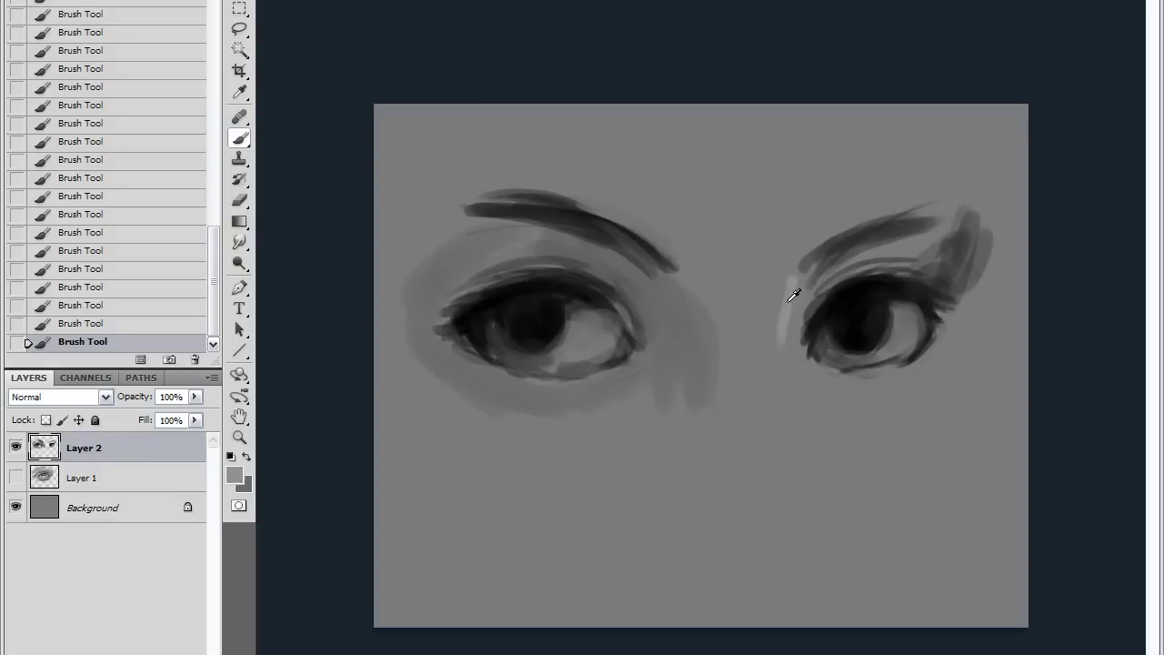
pyautogui.moveTo(784, 274); pyautogui.dragTo(788, 405)
pyautogui.moveTo(774, 264)
pyautogui.mouseDown()
pyautogui.moveTo(768, 419)
pyautogui.moveTo(752, 414)
pyautogui.mouseUp()
pyautogui.moveTo(809, 302)
pyautogui.mouseDown()
pyautogui.moveTo(851, 267)
pyautogui.moveTo(946, 232)
pyautogui.mouseUp()
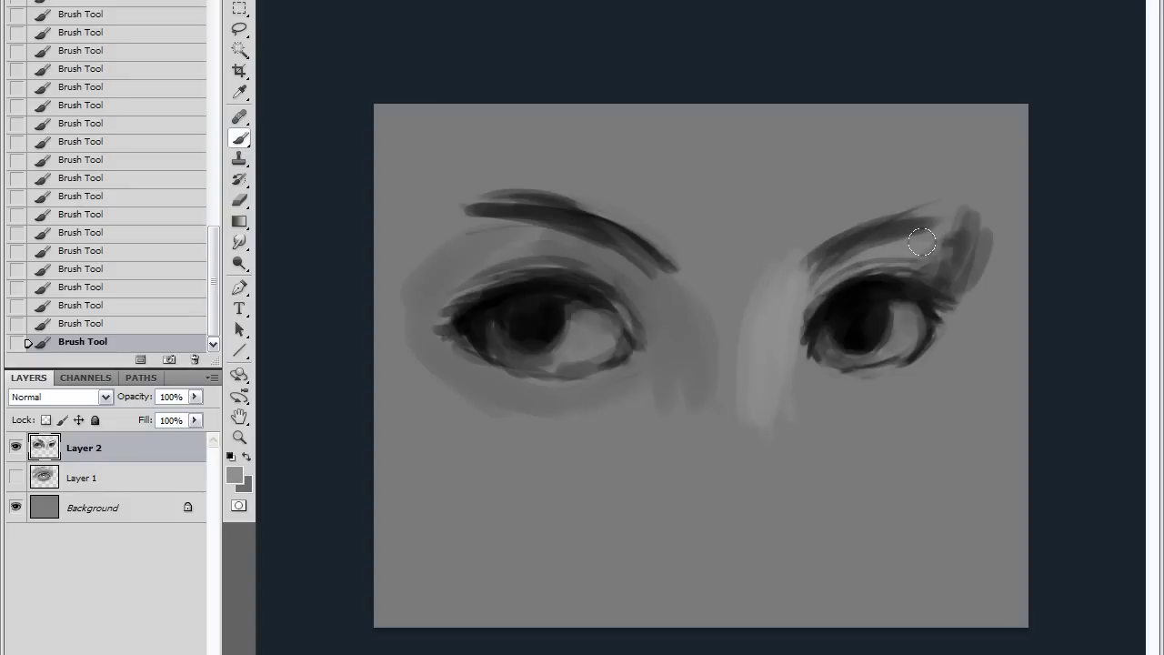
pyautogui.moveTo(492, 245); pyautogui.dragTo(548, 238)
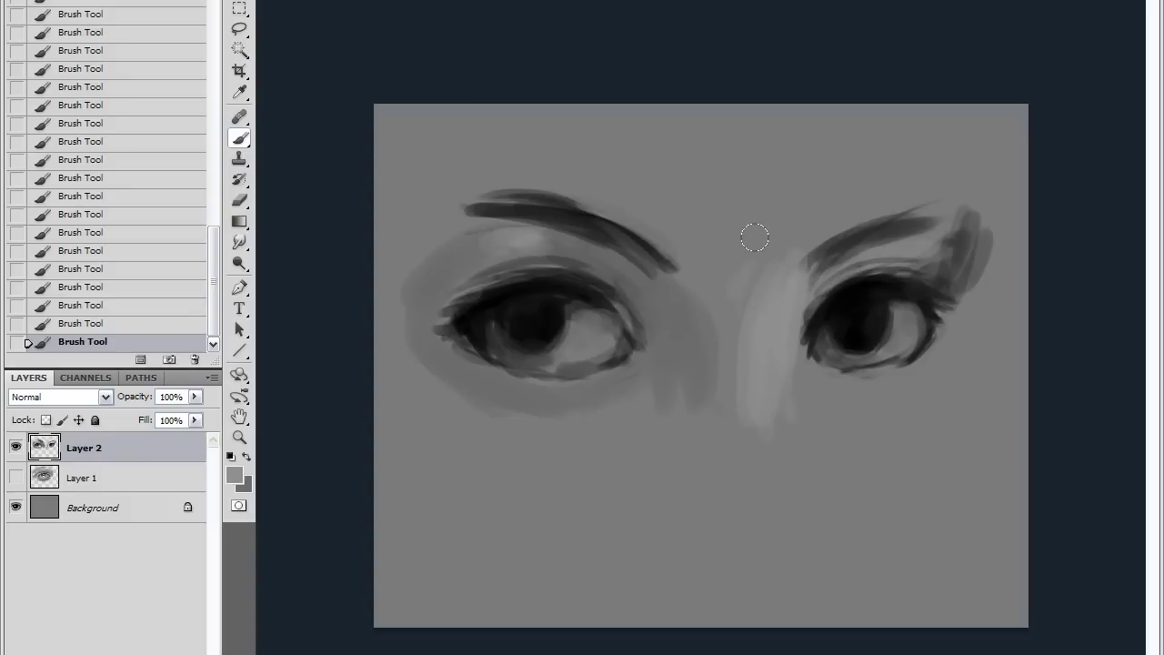
pyautogui.moveTo(726, 237); pyautogui.dragTo(763, 219)
pyautogui.moveTo(819, 186); pyautogui.dragTo(937, 177)
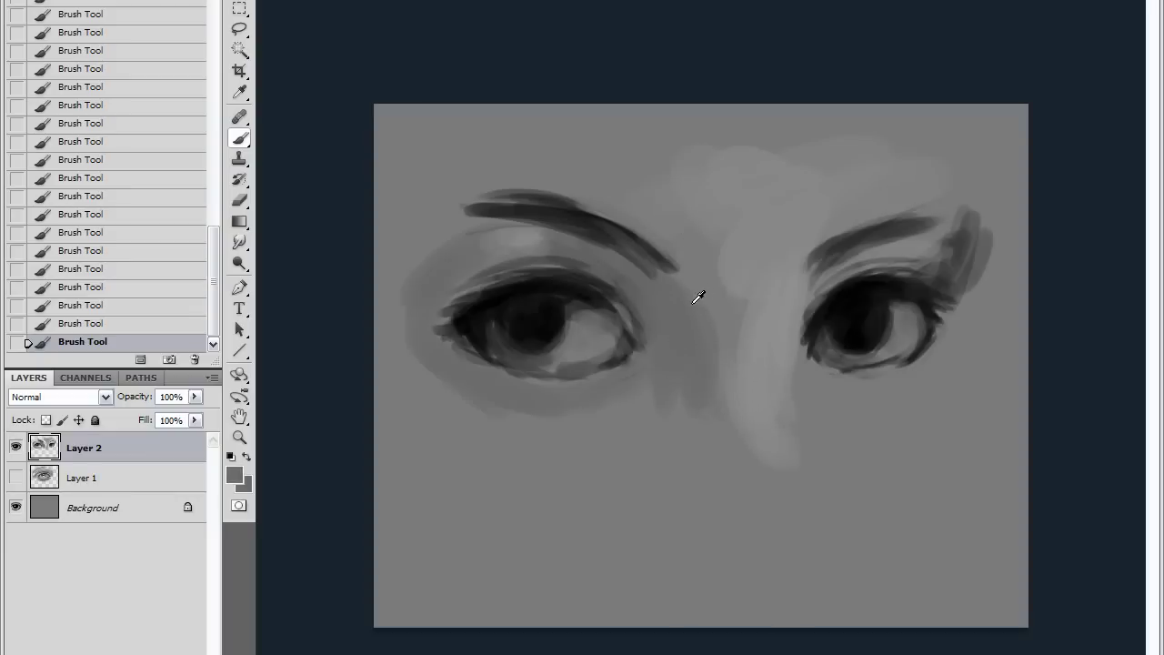
# Extend the left eyebrow and paint dark hair strands down the right edge.
pyautogui.keyDown('alt'); pyautogui.click(624, 223); pyautogui.keyUp('alt')
pyautogui.moveTo(427, 209); pyautogui.dragTo(511, 209)
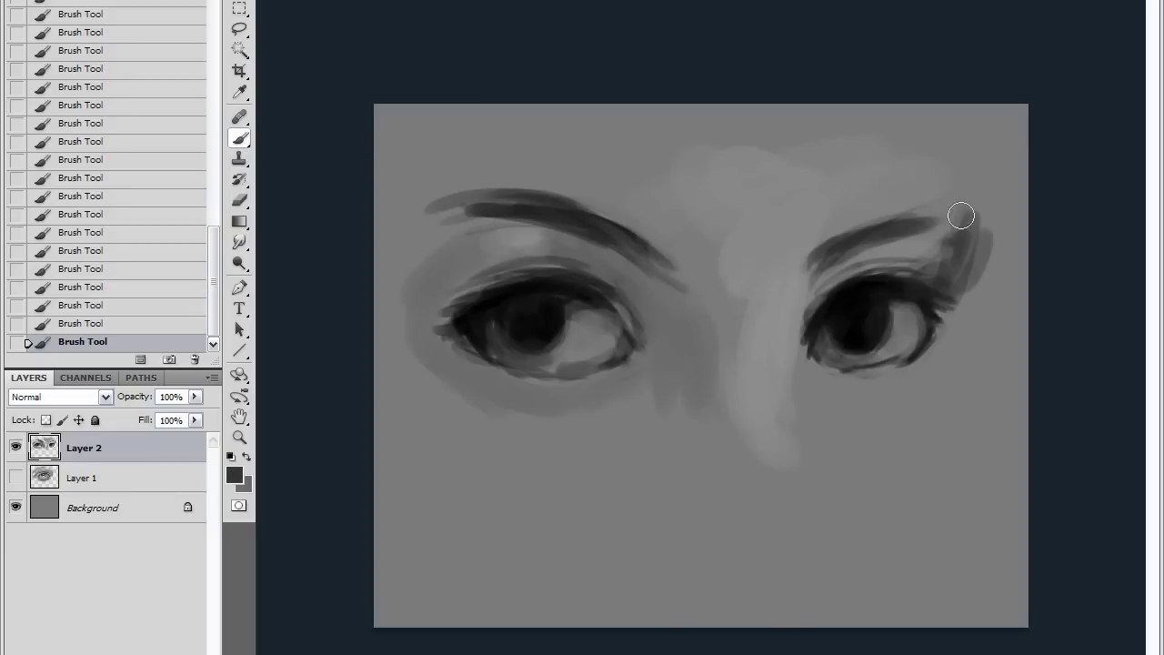
pyautogui.moveTo(996, 117); pyautogui.dragTo(985, 419)
pyautogui.moveTo(974, 97); pyautogui.dragTo(987, 350)
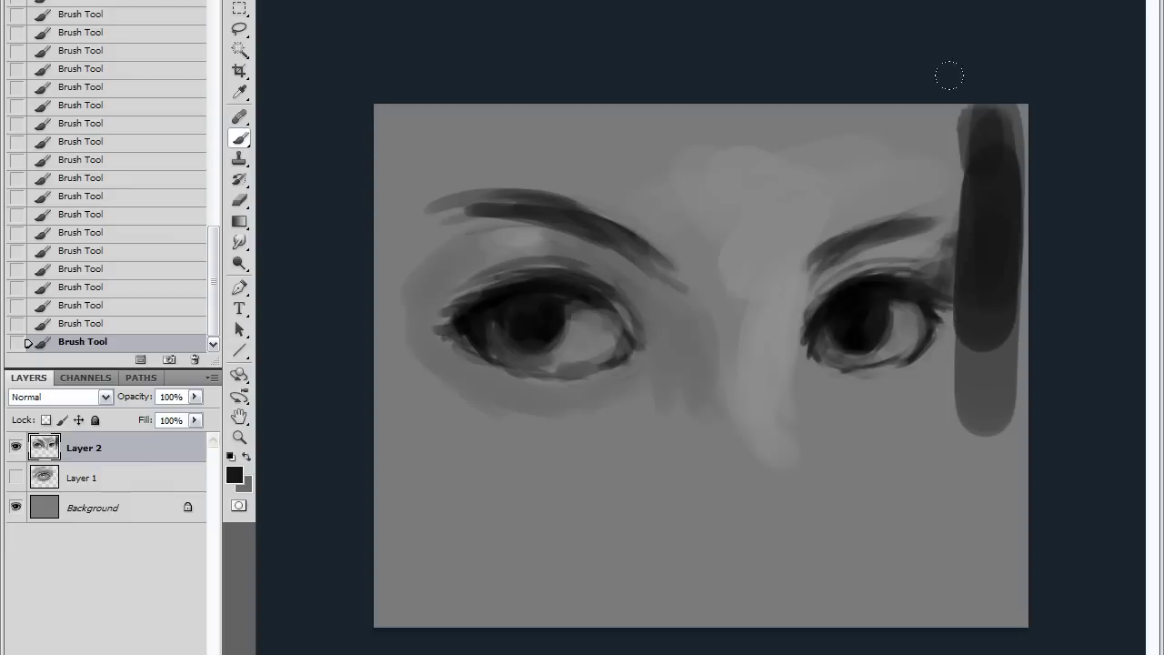
pyautogui.moveTo(949, 72); pyautogui.dragTo(964, 182)
pyautogui.moveTo(937, 105); pyautogui.dragTo(955, 228)
pyautogui.moveTo(909, 191); pyautogui.dragTo(963, 246)
pyautogui.moveTo(950, 301)
pyautogui.mouseDown()
pyautogui.moveTo(946, 414)
pyautogui.moveTo(942, 350)
pyautogui.moveTo(982, 468)
pyautogui.mouseUp()
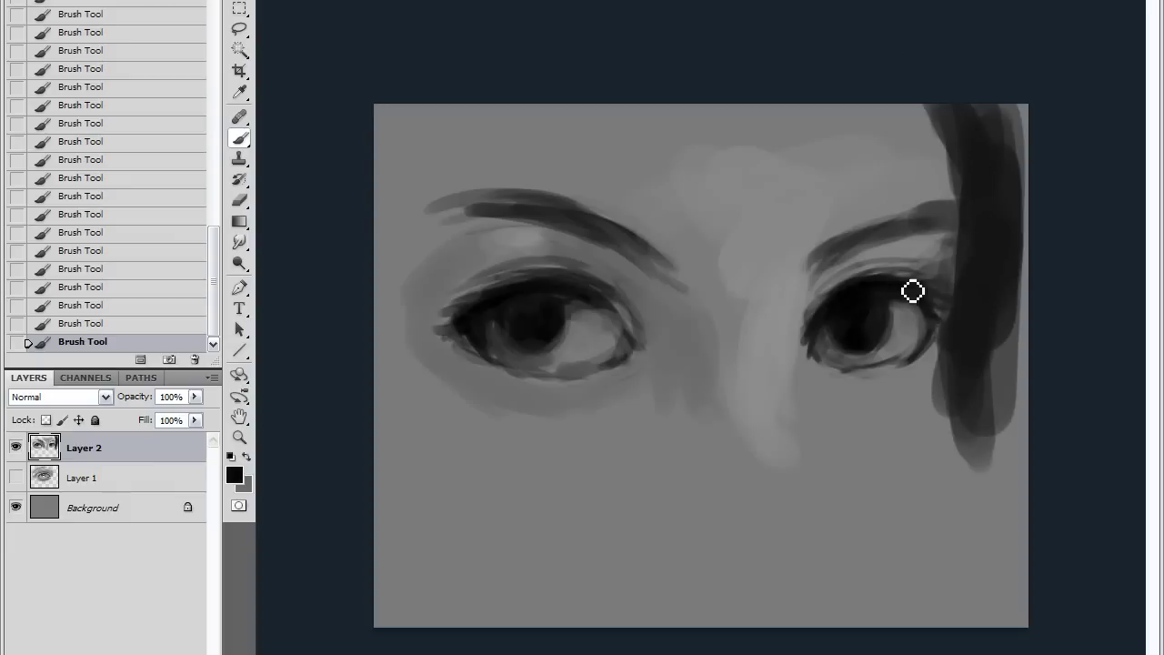
# Add lash flicks and a thicker upper lash line to the right eye; darken the left eye's outer corner.
pyautogui.moveTo(915, 301); pyautogui.dragTo(936, 345)
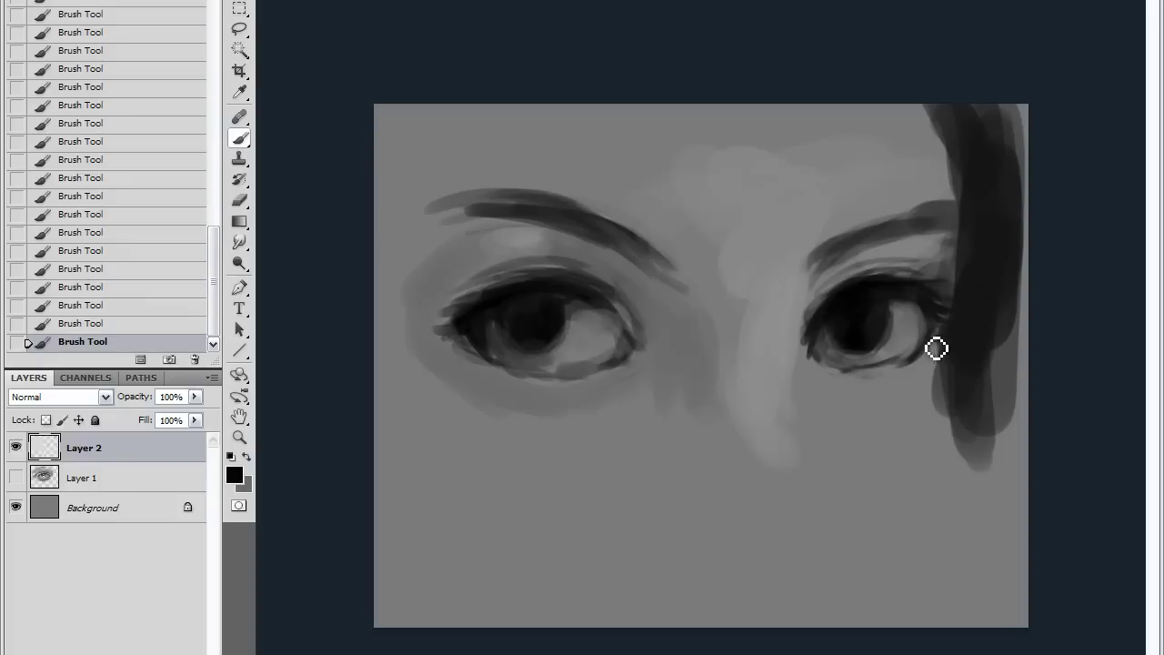
pyautogui.keyDown('alt'); pyautogui.click(922, 290); pyautogui.keyUp('alt')
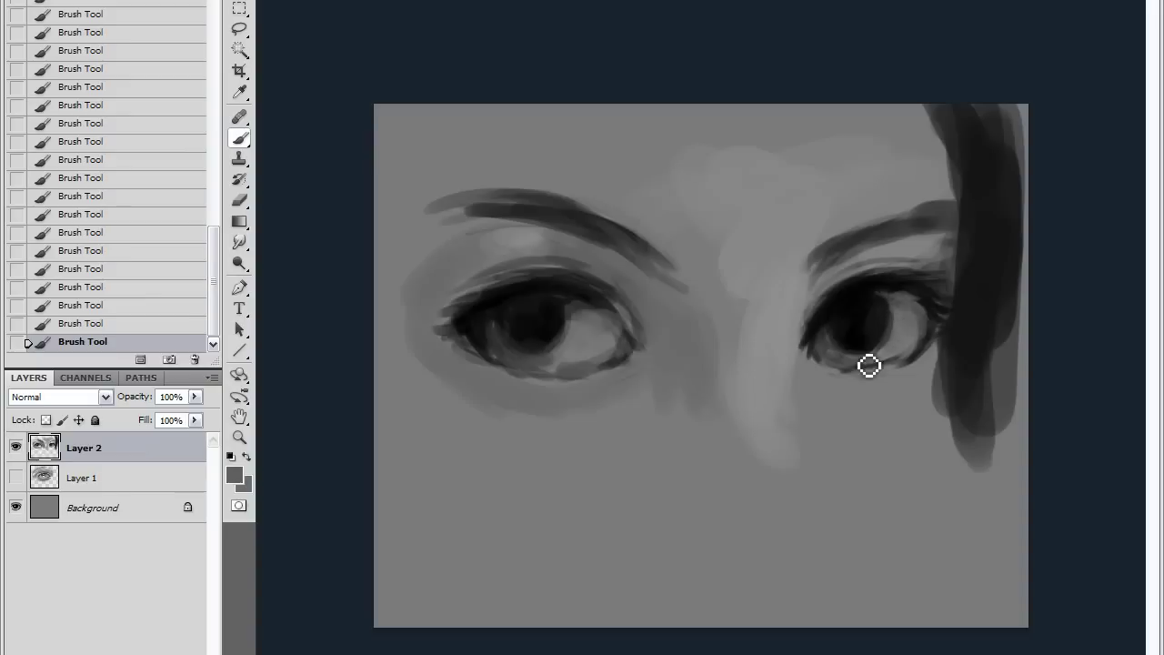
pyautogui.keyDown('alt'); pyautogui.click(933, 324); pyautogui.keyUp('alt')
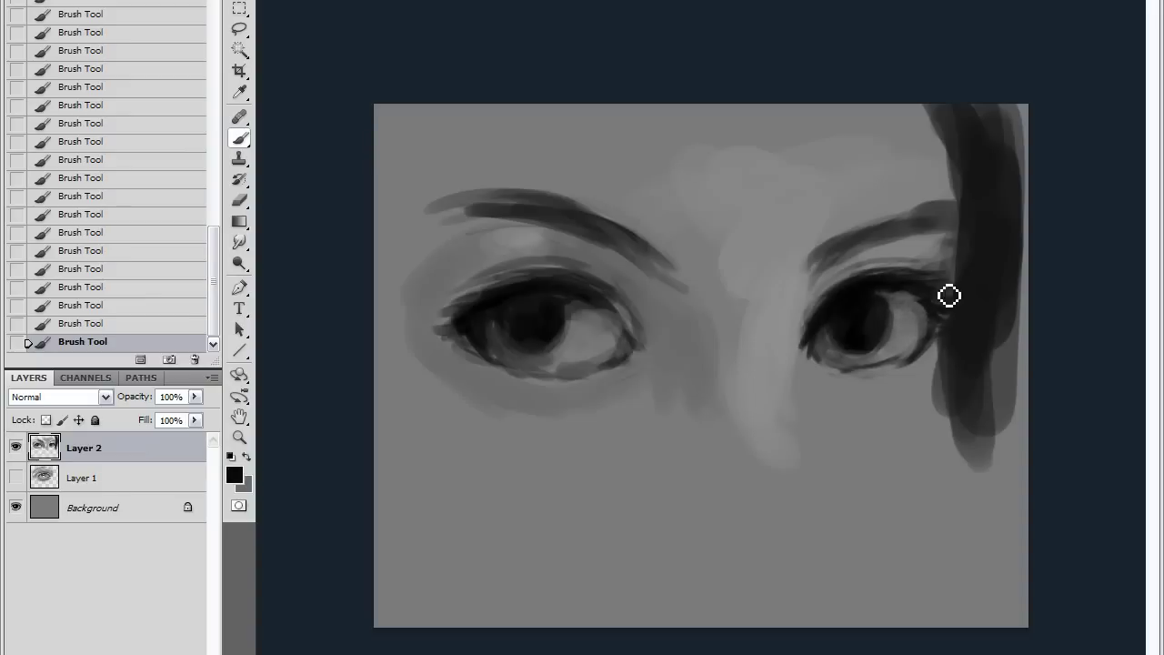
pyautogui.moveTo(854, 284); pyautogui.dragTo(906, 282)
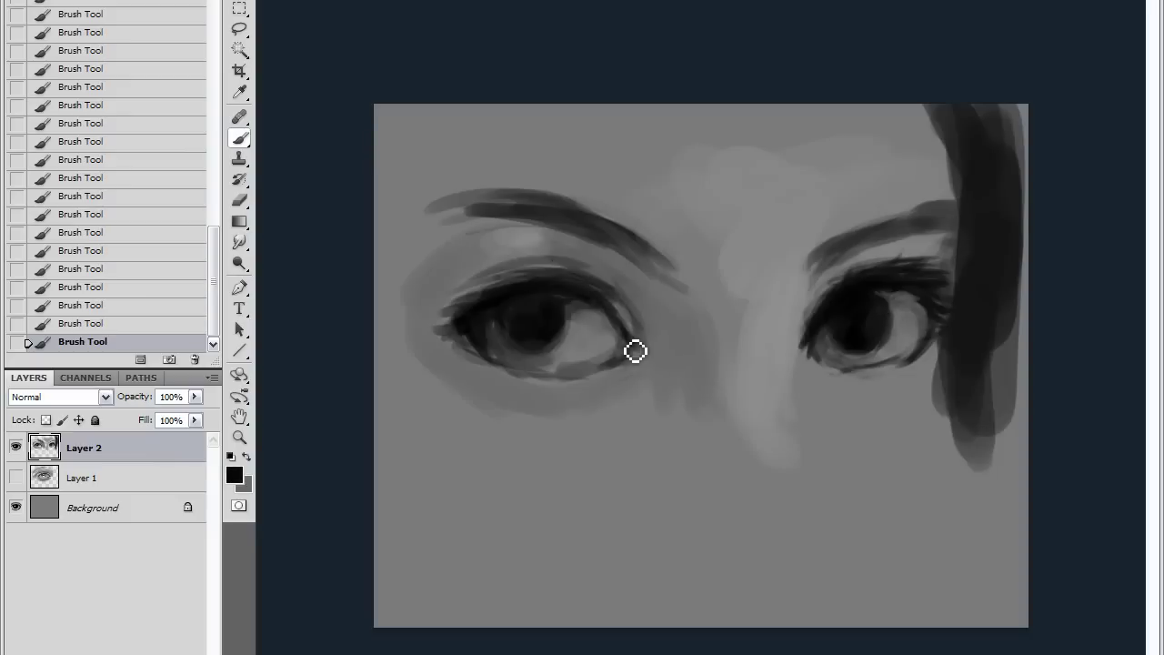
pyautogui.moveTo(634, 349); pyautogui.dragTo(649, 370)
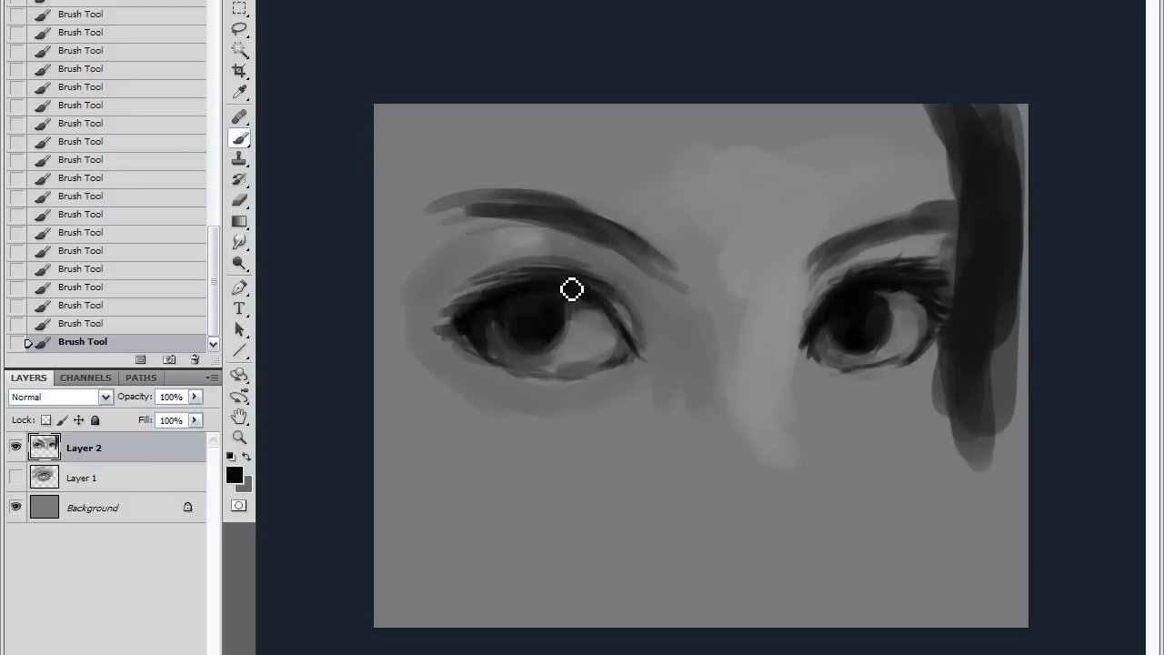
# Darken the left iris, paint lashes along the left upper lid, then undo three strokes.
pyautogui.moveTo(561, 307); pyautogui.dragTo(530, 356)
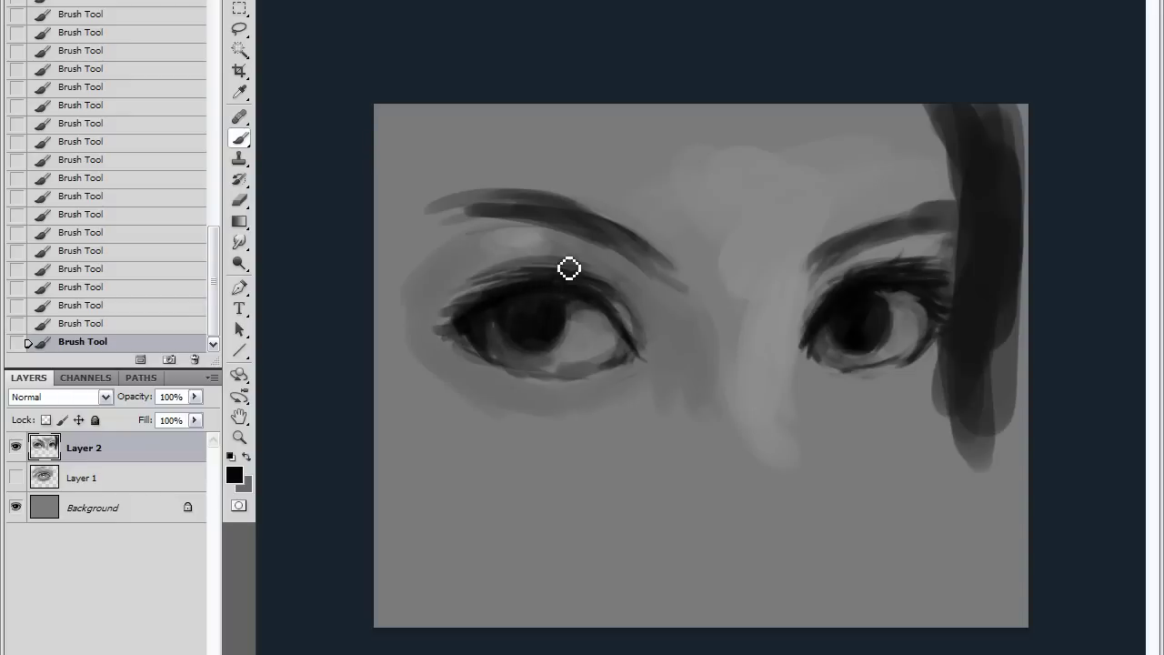
pyautogui.moveTo(545, 262)
pyautogui.mouseDown()
pyautogui.moveTo(559, 291)
pyautogui.moveTo(649, 307)
pyautogui.moveTo(626, 268)
pyautogui.mouseUp()
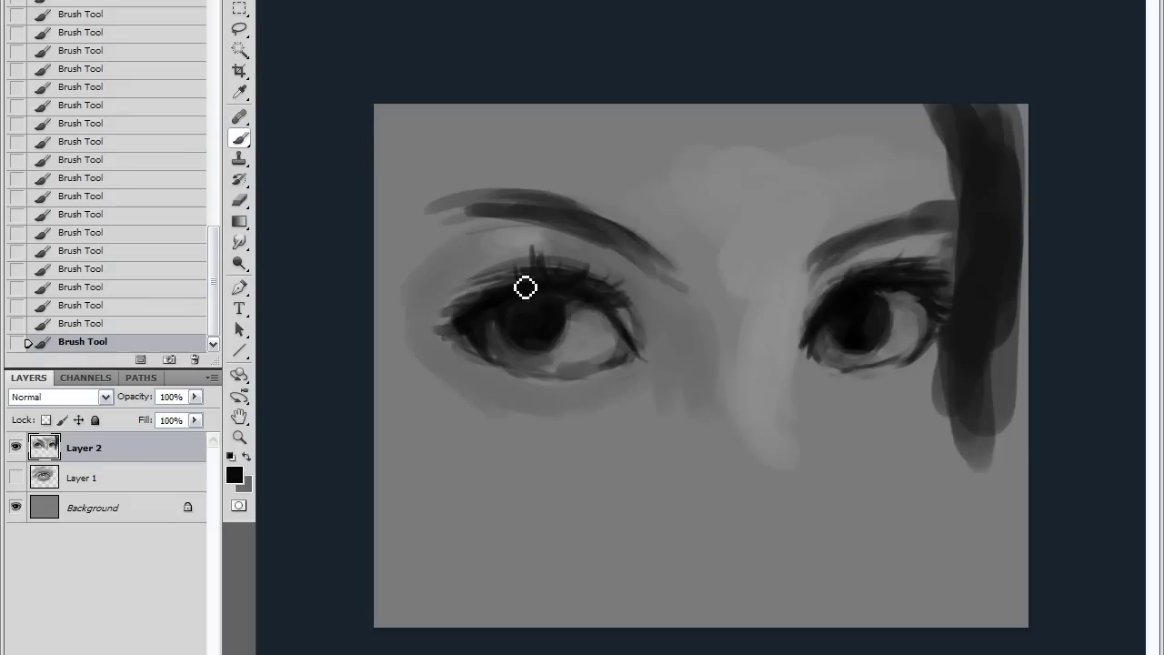
pyautogui.moveTo(520, 296)
pyautogui.mouseDown()
pyautogui.moveTo(479, 307)
pyautogui.moveTo(461, 335)
pyautogui.mouseUp()
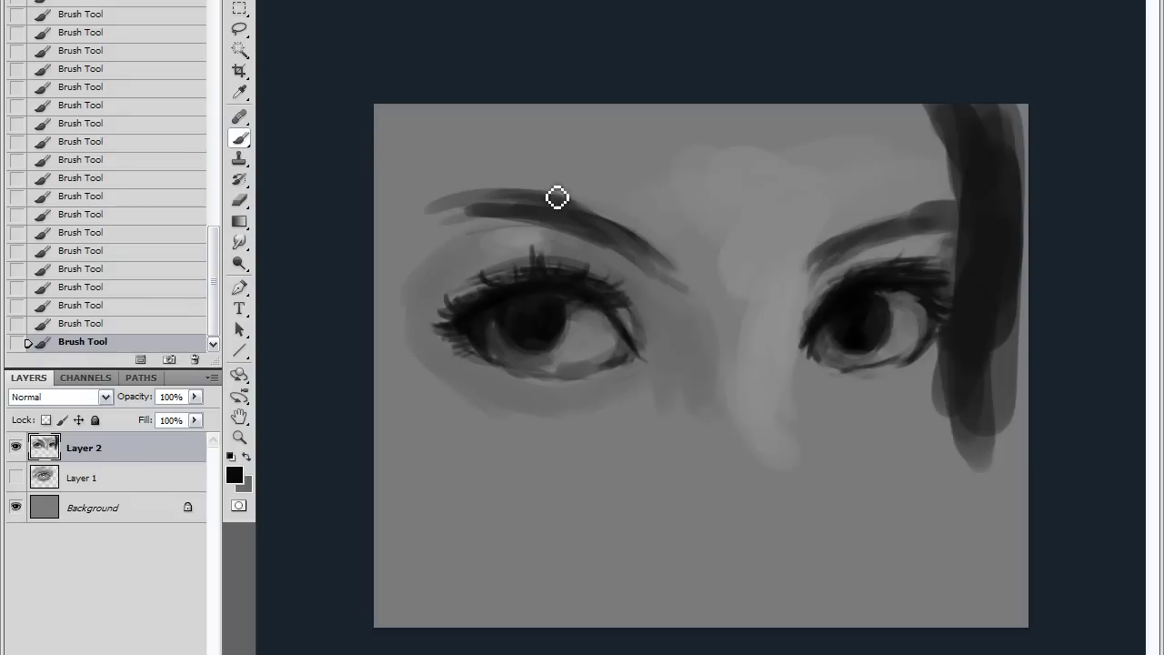
pyautogui.moveTo(482, 305); pyautogui.dragTo(454, 283)
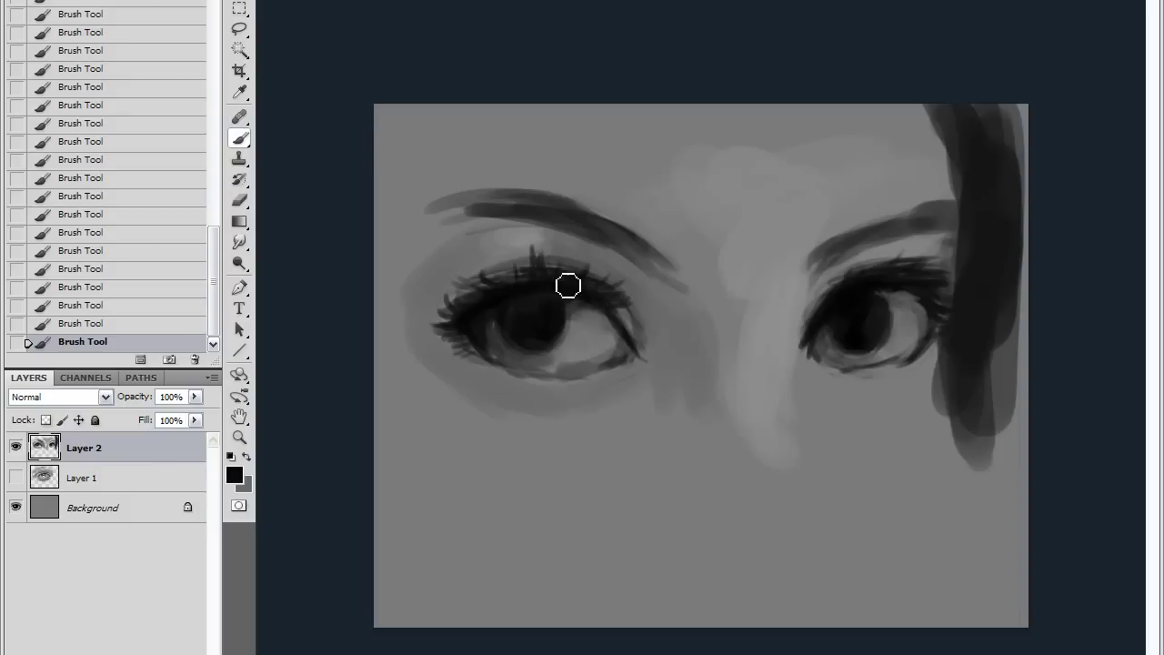
pyautogui.hotkey('ctrl', 'alt', 'z')
pyautogui.hotkey('ctrl', 'alt', 'z')
pyautogui.hotkey('ctrl', 'alt', 'z')
pyautogui.hotkey('ctrl', 'alt', 'z')
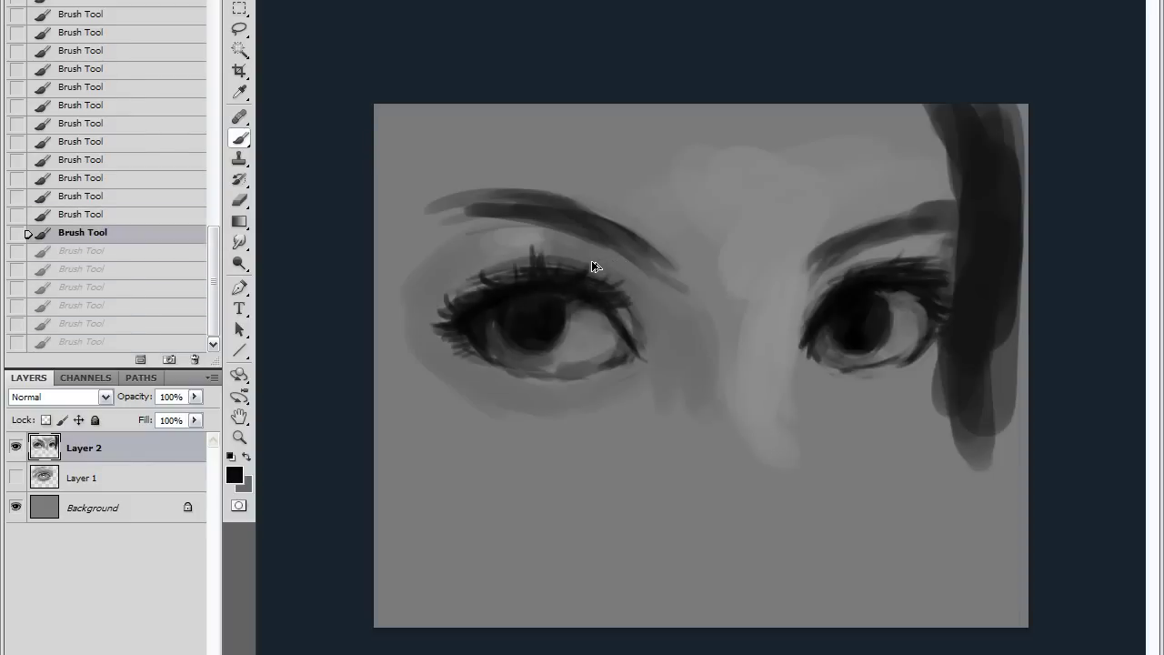
pyautogui.hotkey('ctrl', 'alt', 'z')
pyautogui.hotkey('ctrl', 'alt', 'z')
pyautogui.hotkey('ctrl', 'alt', 'z')
pyautogui.hotkey('ctrl', 'alt', 'z')
pyautogui.hotkey('ctrl', 'alt', 'z')
pyautogui.hotkey('ctrl', 'alt', 'z')
pyautogui.hotkey('ctrl', 'alt', 'z')
pyautogui.hotkey('ctrl', 'alt', 'z')
pyautogui.hotkey('ctrl', 'alt', 'z')
pyautogui.hotkey('ctrl', 'alt', 'z')
pyautogui.hotkey('ctrl', 'alt', 'z')
pyautogui.hotkey('ctrl', 'alt', 'z')
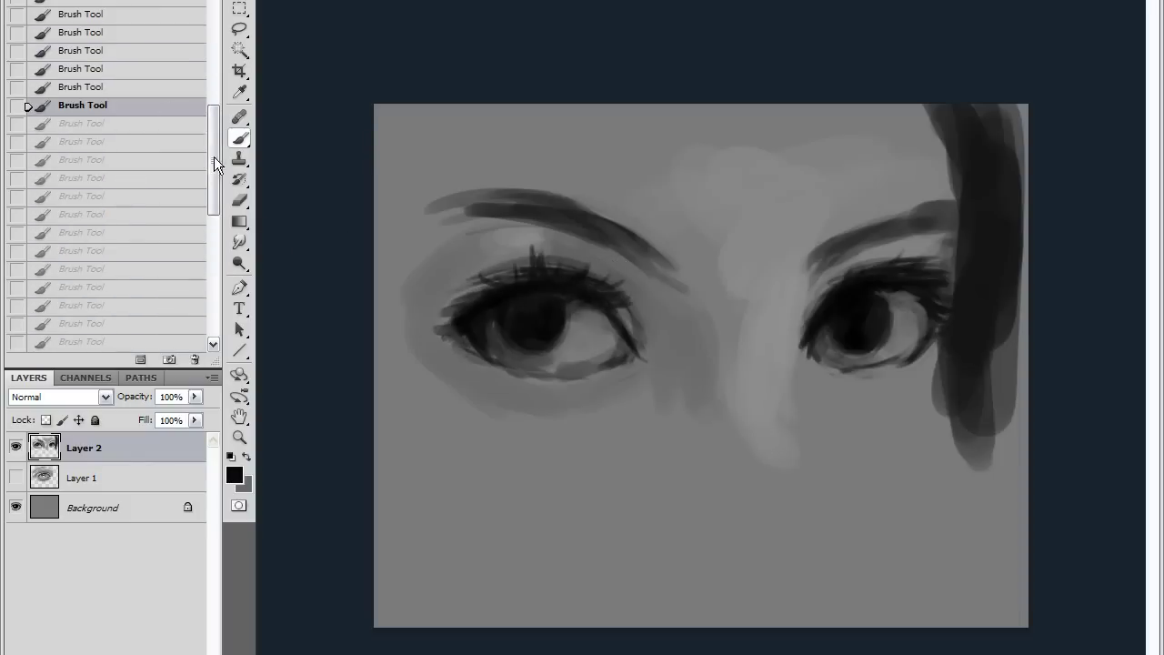
pyautogui.hotkey('ctrl', 'alt', 'z')
pyautogui.hotkey('ctrl', 'alt', 'z')
pyautogui.hotkey('ctrl', 'alt', 'z')
pyautogui.hotkey('ctrl', 'alt', 'z')
pyautogui.hotkey('ctrl', 'alt', 'z')
pyautogui.hotkey('ctrl', 'alt', 'z')
pyautogui.hotkey('ctrl', 'alt', 'z')
pyautogui.hotkey('ctrl', 'alt', 'z')
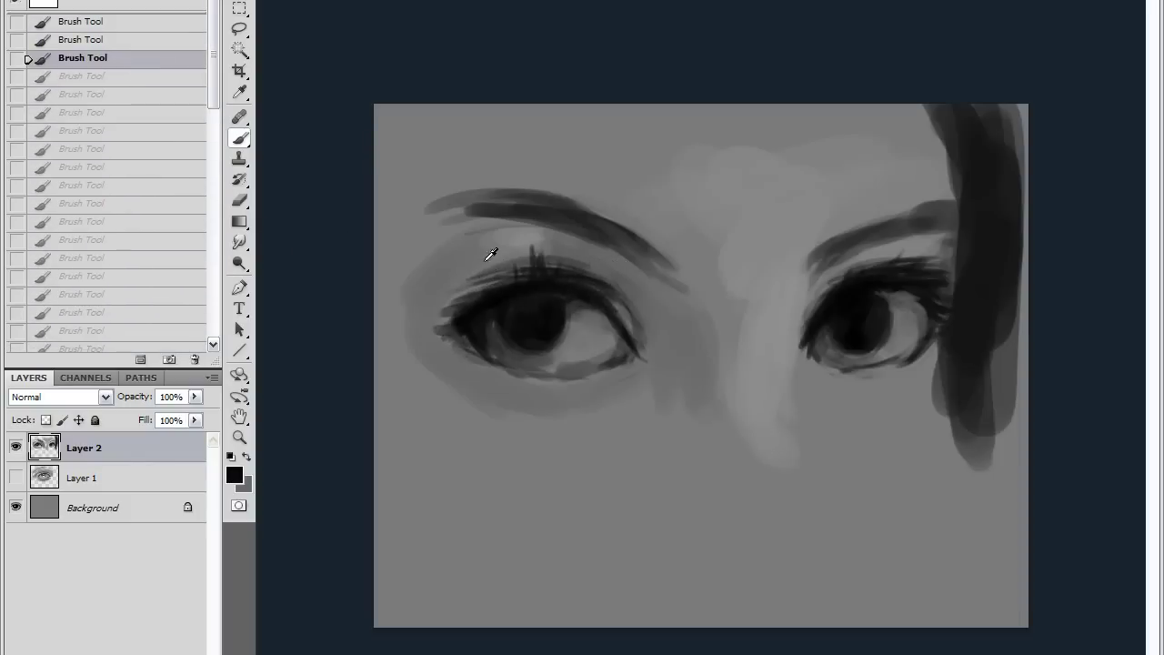
# Paint short grey strokes along and above the left eye's upper lash line.
pyautogui.keyDown('alt'); pyautogui.click(491, 254); pyautogui.keyUp('alt')
pyautogui.moveTo(527, 273)
pyautogui.mouseDown()
pyautogui.moveTo(590, 278)
pyautogui.moveTo(516, 264)
pyautogui.moveTo(532, 247)
pyautogui.mouseUp()
pyautogui.moveTo(482, 262)
pyautogui.mouseDown()
pyautogui.moveTo(554, 231)
pyautogui.moveTo(507, 242)
pyautogui.moveTo(618, 233)
pyautogui.moveTo(560, 219)
pyautogui.moveTo(504, 224)
pyautogui.moveTo(518, 200)
pyautogui.mouseUp()
# Repaint the left eyebrow in softer greys and darken and extend the left eye's left corner.
pyautogui.keyDown('alt'); pyautogui.click(644, 279); pyautogui.keyUp('alt')
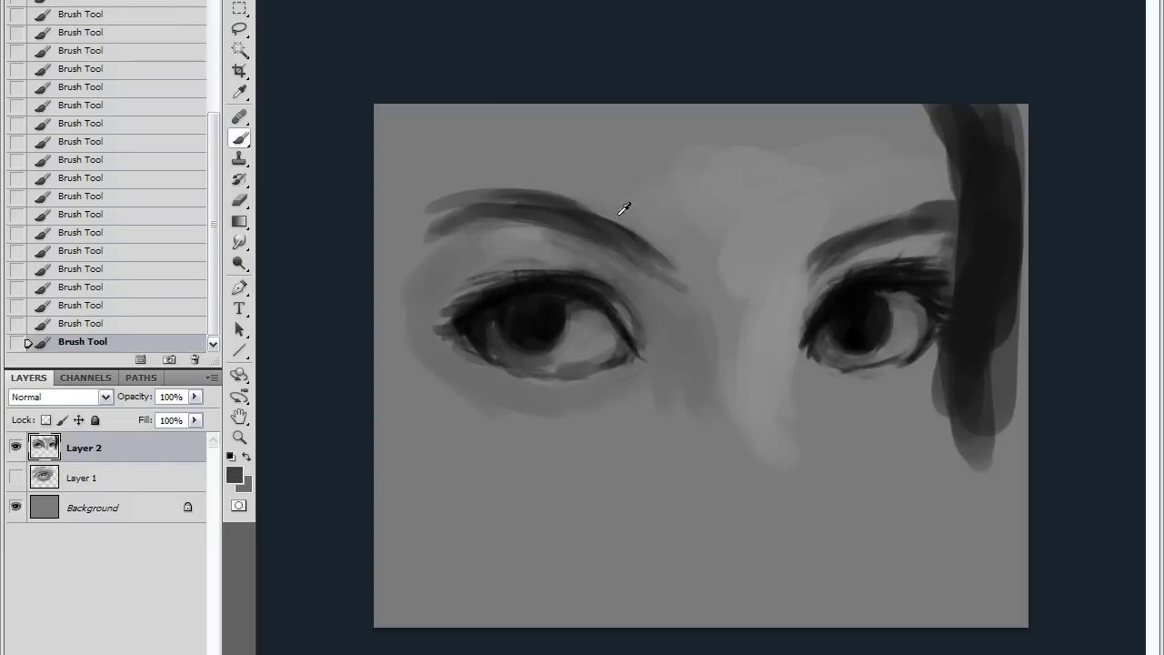
pyautogui.keyDown('alt'); pyautogui.click(627, 206); pyautogui.keyUp('alt')
pyautogui.moveTo(591, 195); pyautogui.dragTo(533, 190)
pyautogui.moveTo(618, 209)
pyautogui.mouseDown()
pyautogui.moveTo(489, 186)
pyautogui.moveTo(533, 215)
pyautogui.moveTo(446, 210)
pyautogui.moveTo(400, 250)
pyautogui.moveTo(646, 237)
pyautogui.moveTo(673, 264)
pyautogui.mouseUp()
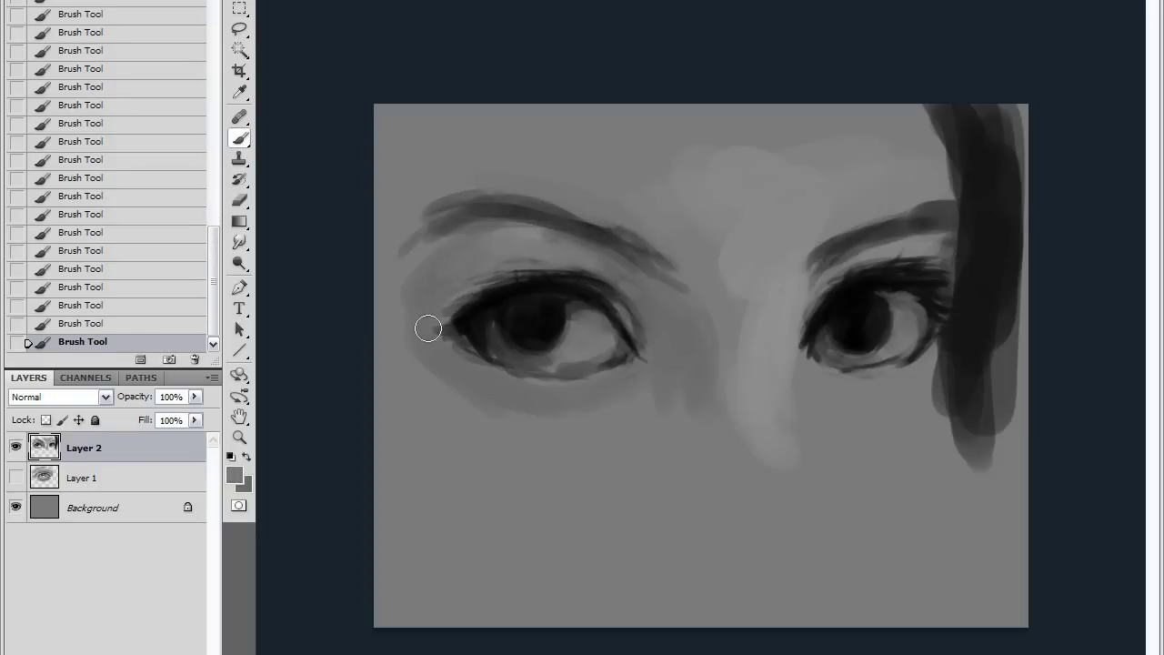
pyautogui.moveTo(449, 315)
pyautogui.mouseDown()
pyautogui.moveTo(441, 328)
pyautogui.moveTo(457, 318)
pyautogui.mouseUp()
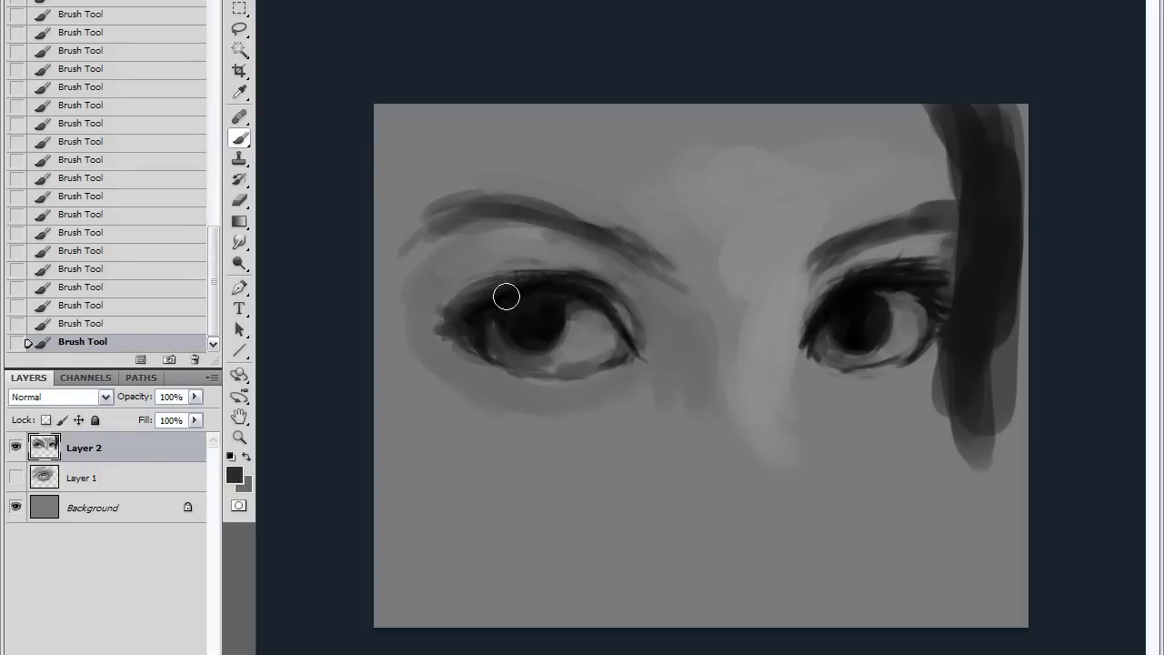
# Set white as the foreground colour and paint a catchlight on the left iris.
pyautogui.press('d')
pyautogui.press('x')
pyautogui.moveTo(592, 331)
pyautogui.mouseDown()
pyautogui.moveTo(596, 320)
pyautogui.moveTo(551, 360)
pyautogui.mouseUp()
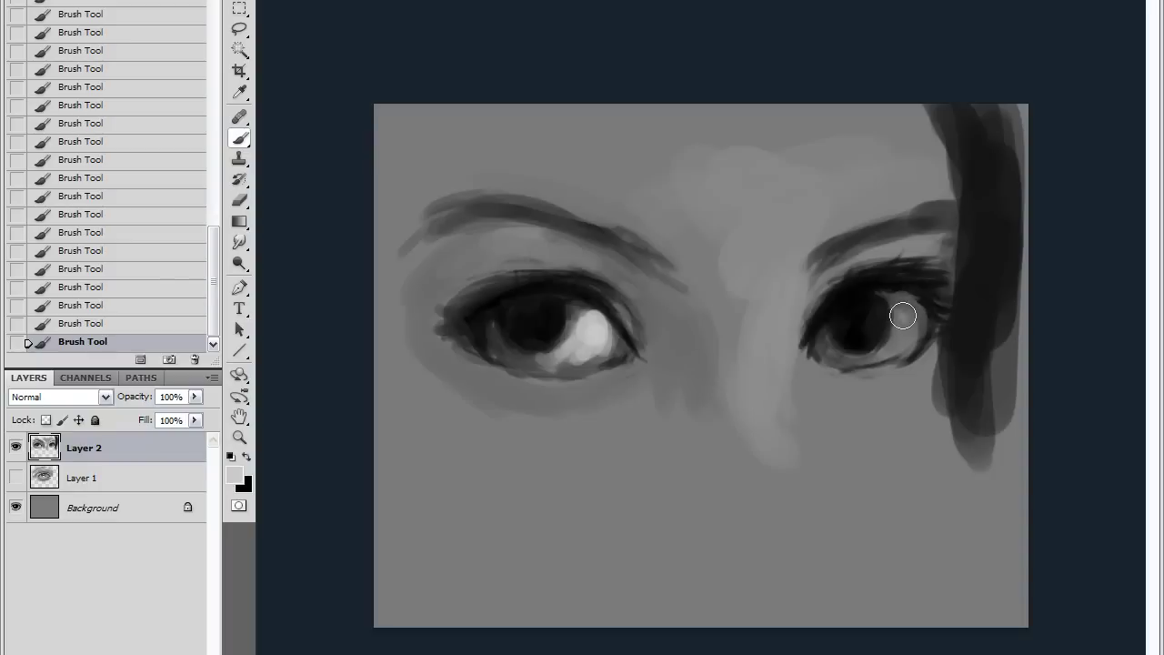
# Add a catchlight to the right iris and tone down the left iris catchlight.
pyautogui.moveTo(903, 316); pyautogui.dragTo(905, 339)
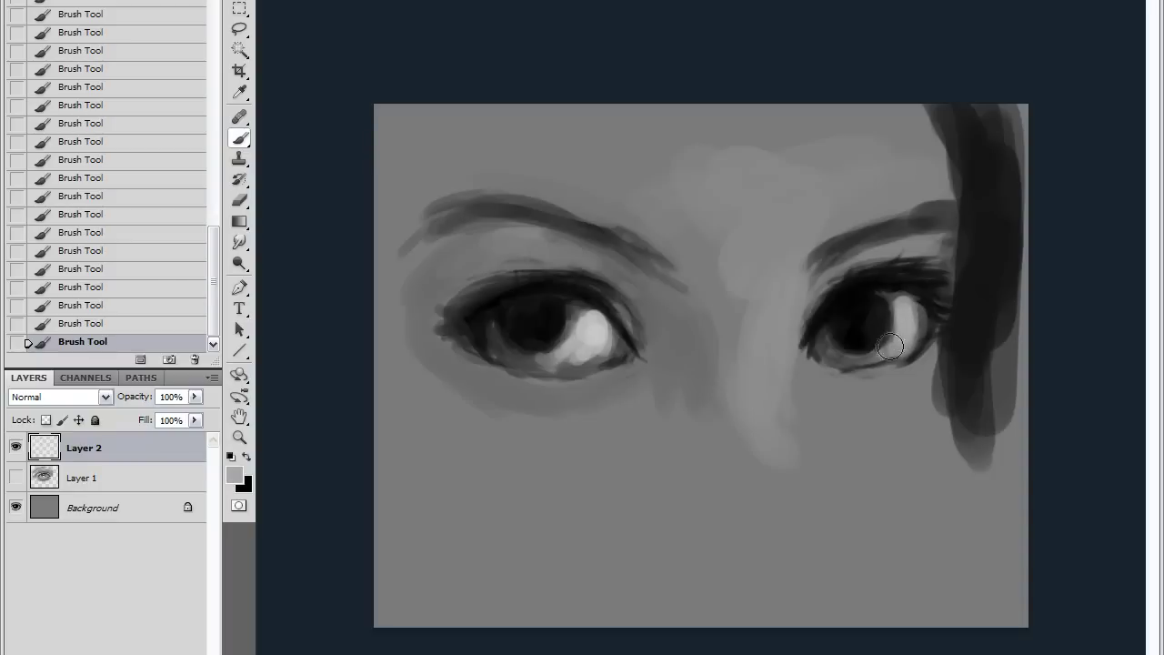
pyautogui.keyDown('alt'); pyautogui.click(567, 335); pyautogui.keyUp('alt')
pyautogui.moveTo(567, 337)
pyautogui.mouseDown()
pyautogui.moveTo(595, 340)
pyautogui.moveTo(585, 323)
pyautogui.moveTo(575, 360)
pyautogui.moveTo(532, 360)
pyautogui.moveTo(619, 317)
pyautogui.moveTo(575, 306)
pyautogui.mouseUp()
pyautogui.keyDown('alt'); pyautogui.click(619, 318); pyautogui.keyUp('alt')
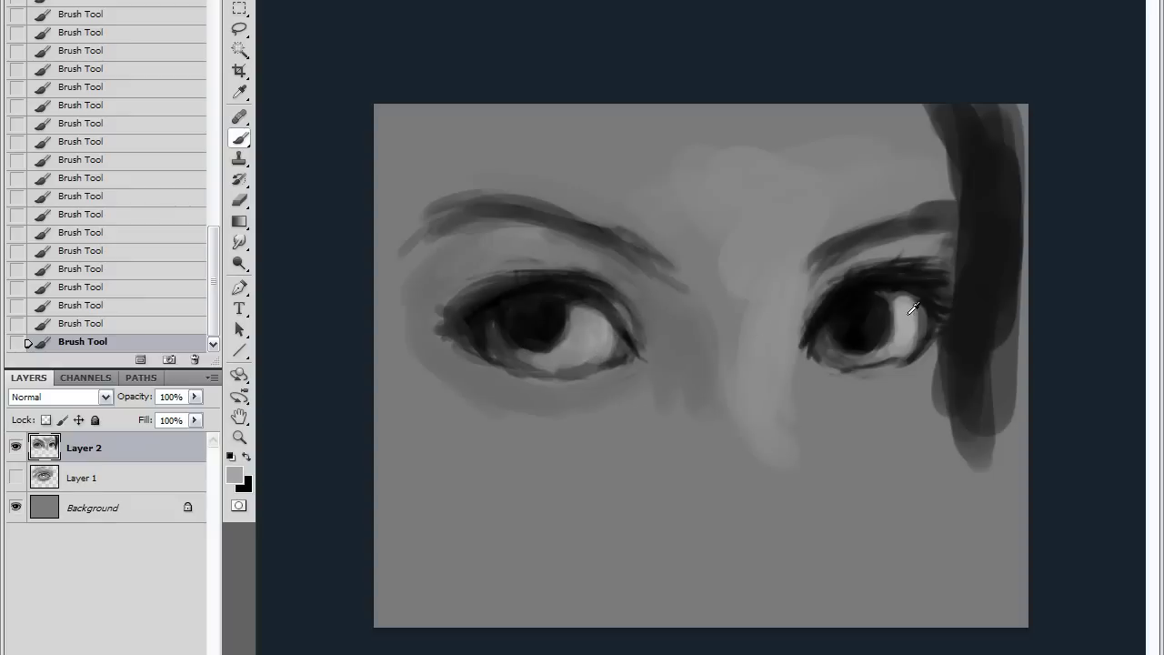
pyautogui.moveTo(889, 346); pyautogui.dragTo(875, 360)
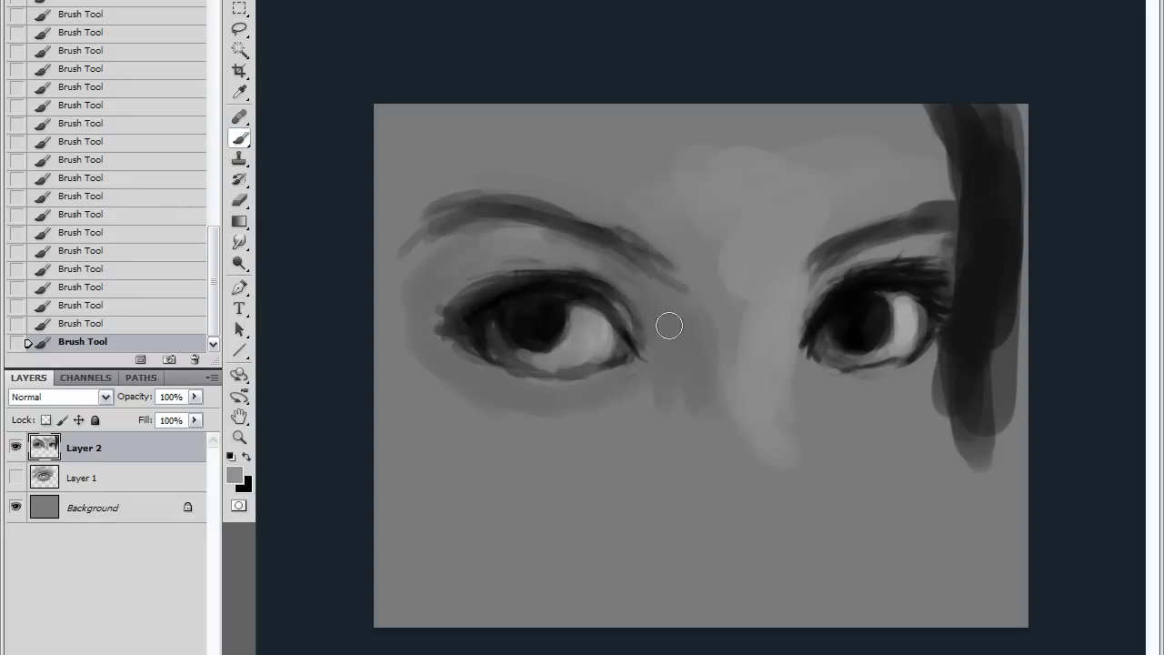
# Brush light down the nose bridge and lighten skin beside the right eye and under the left eye.
pyautogui.moveTo(755, 359); pyautogui.dragTo(794, 247)
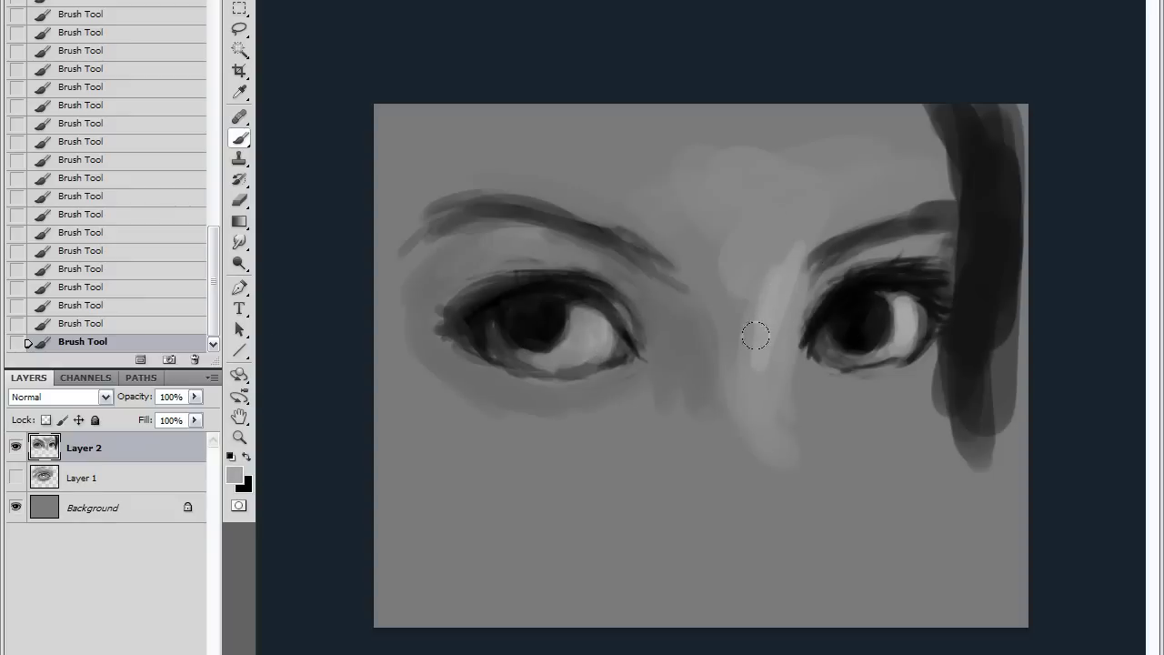
pyautogui.moveTo(755, 336)
pyautogui.mouseDown()
pyautogui.moveTo(865, 161)
pyautogui.moveTo(871, 117)
pyautogui.moveTo(728, 419)
pyautogui.moveTo(767, 287)
pyautogui.mouseUp()
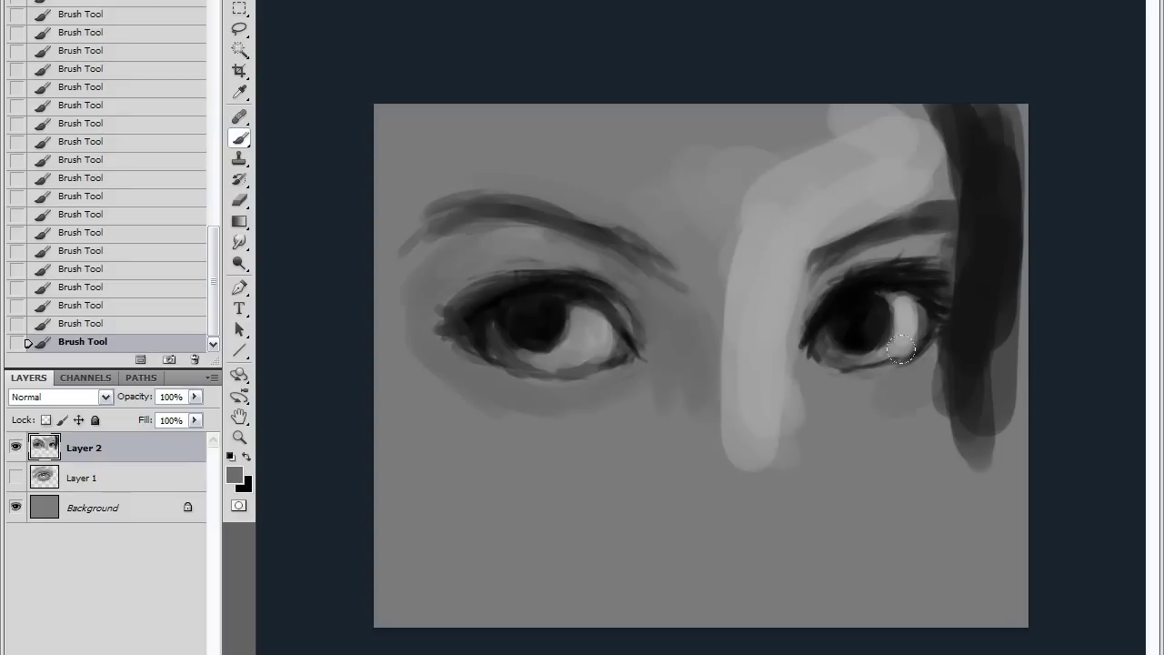
pyautogui.moveTo(901, 349)
pyautogui.mouseDown()
pyautogui.moveTo(860, 401)
pyautogui.moveTo(923, 350)
pyautogui.moveTo(907, 354)
pyautogui.mouseUp()
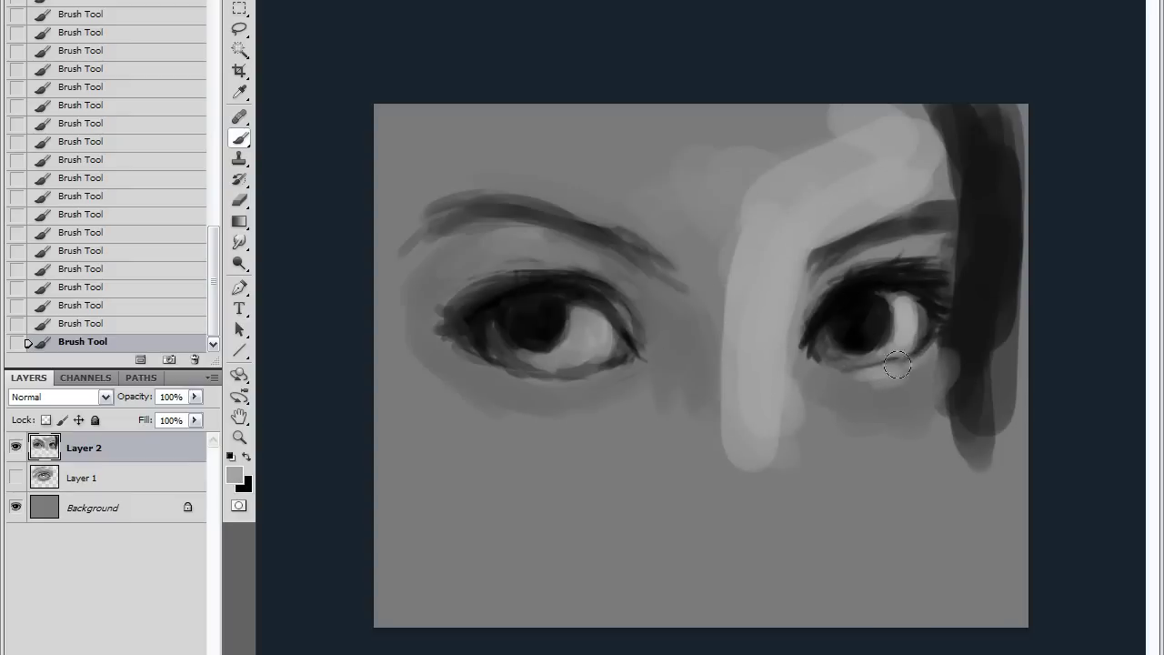
pyautogui.moveTo(519, 387); pyautogui.dragTo(591, 380)
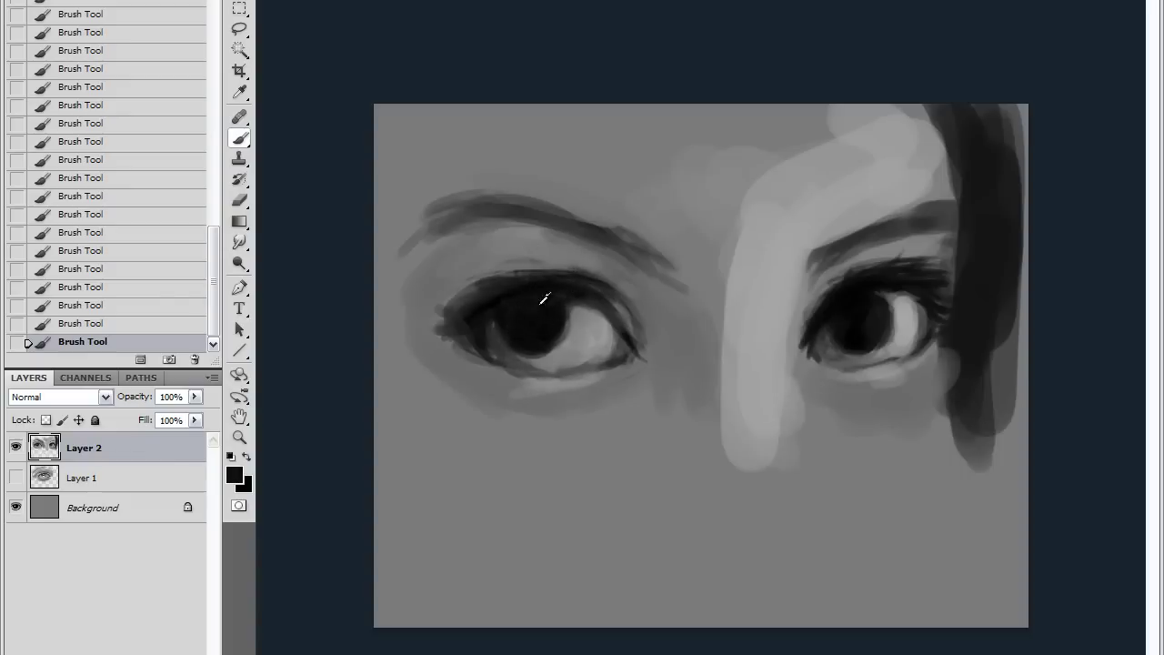
# Shade the nose bridge's left edge and paint grey iris rings around both dark pupils.
pyautogui.keyDown('alt'); pyautogui.click(705, 317); pyautogui.keyUp('alt')
pyautogui.moveTo(737, 233); pyautogui.dragTo(724, 355)
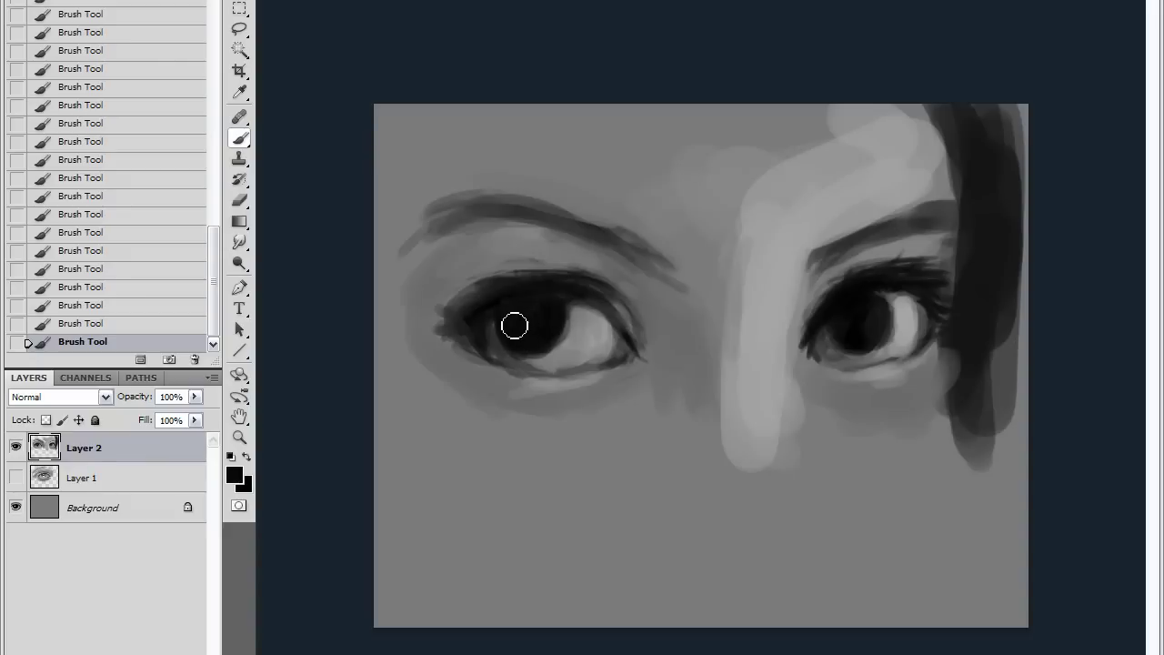
pyautogui.moveTo(556, 341); pyautogui.dragTo(519, 333)
pyautogui.keyDown('alt'); pyautogui.click(577, 423); pyautogui.keyUp('alt')
pyautogui.click(514, 336)
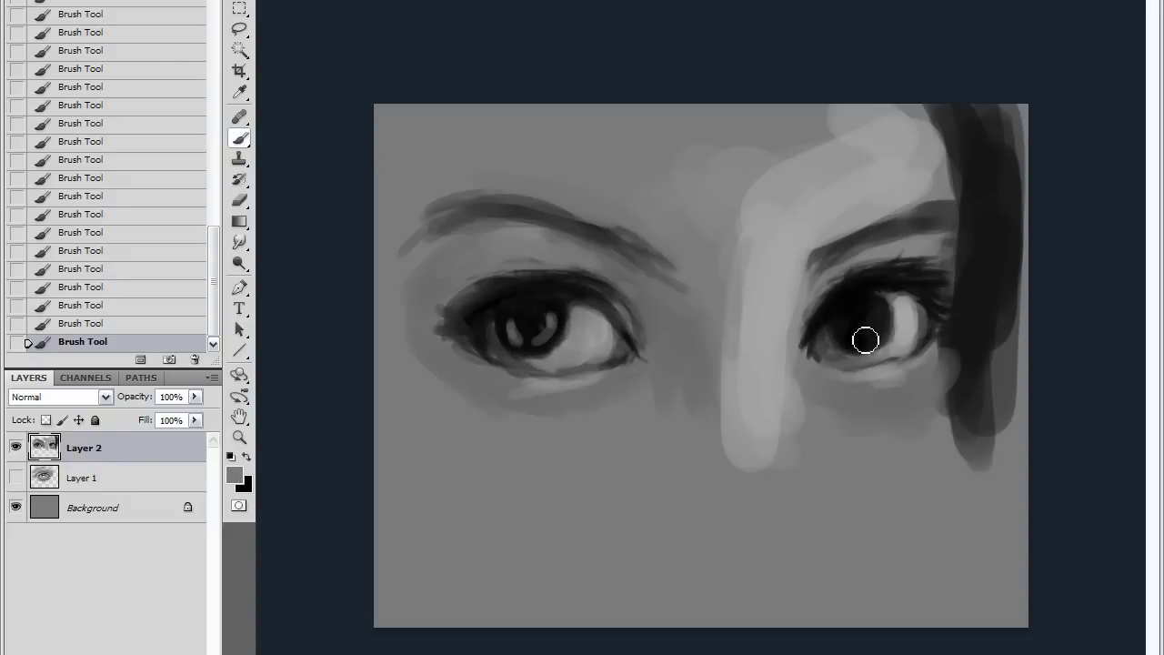
pyautogui.moveTo(850, 332)
pyautogui.mouseDown()
pyautogui.moveTo(865, 341)
pyautogui.moveTo(858, 333)
pyautogui.moveTo(876, 318)
pyautogui.moveTo(858, 312)
pyautogui.moveTo(869, 323)
pyautogui.mouseUp()
pyautogui.keyDown('alt'); pyautogui.click(764, 332); pyautogui.keyUp('alt')
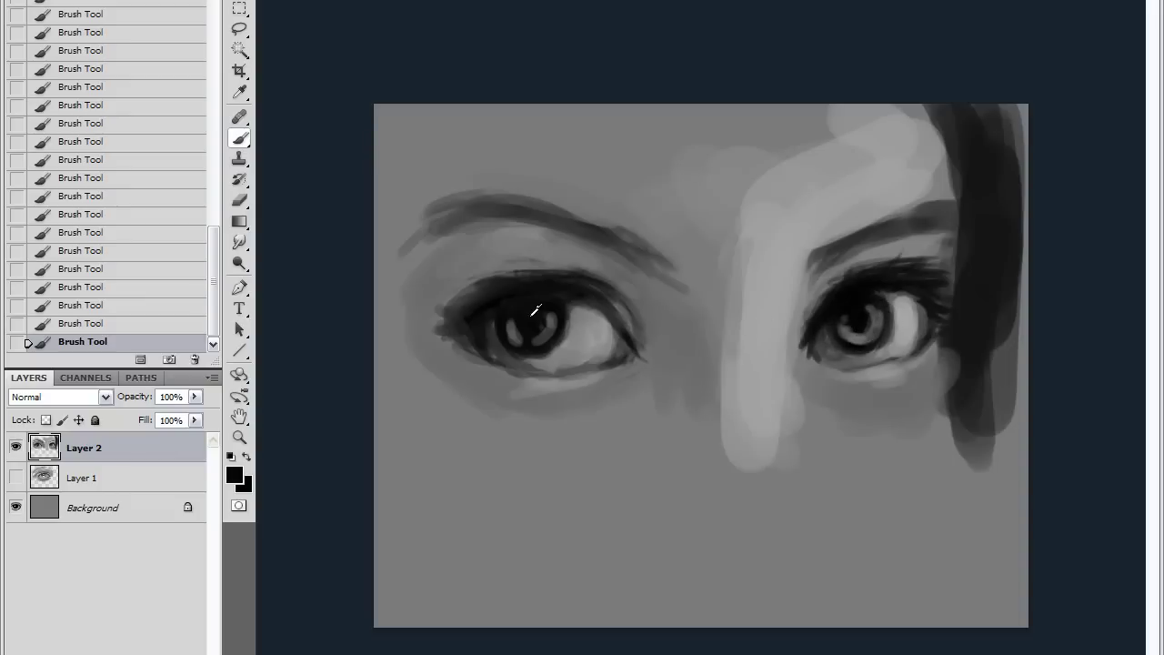
pyautogui.click(553, 321)
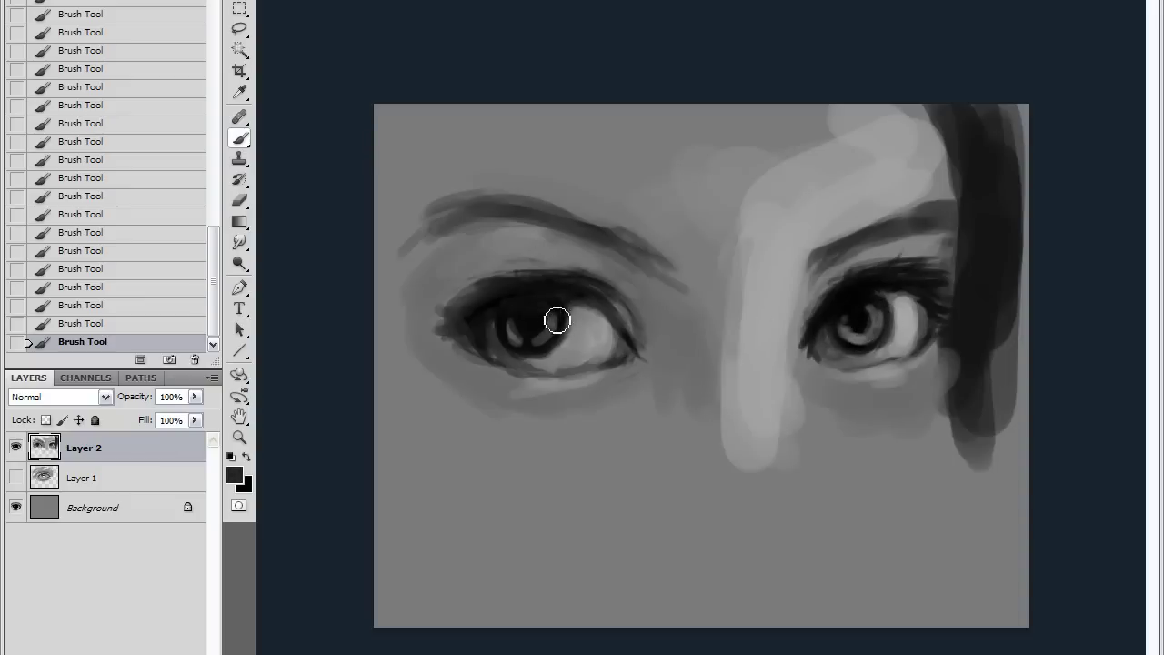
pyautogui.moveTo(553, 320)
pyautogui.mouseDown()
pyautogui.moveTo(515, 330)
pyautogui.moveTo(527, 316)
pyautogui.mouseUp()
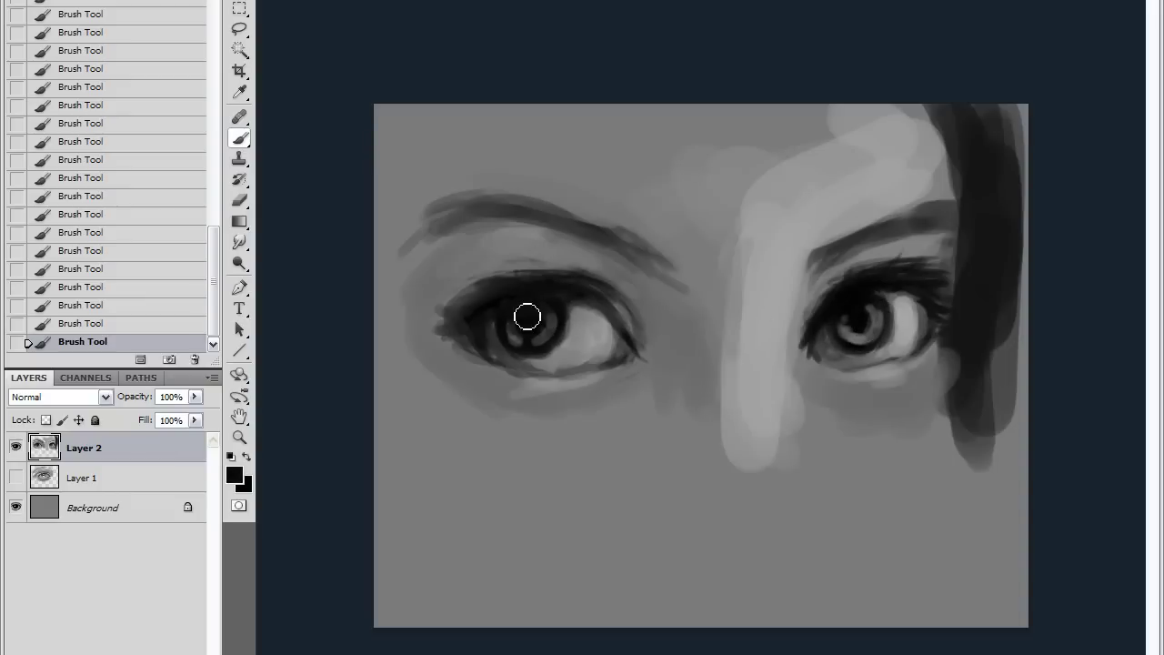
# Shade the nose's left side, lighten skin under the left eye, and brighten the nose bridge and forehead.
pyautogui.keyDown('alt'); pyautogui.click(729, 342); pyautogui.keyUp('alt')
pyautogui.moveTo(717, 261); pyautogui.dragTo(748, 466)
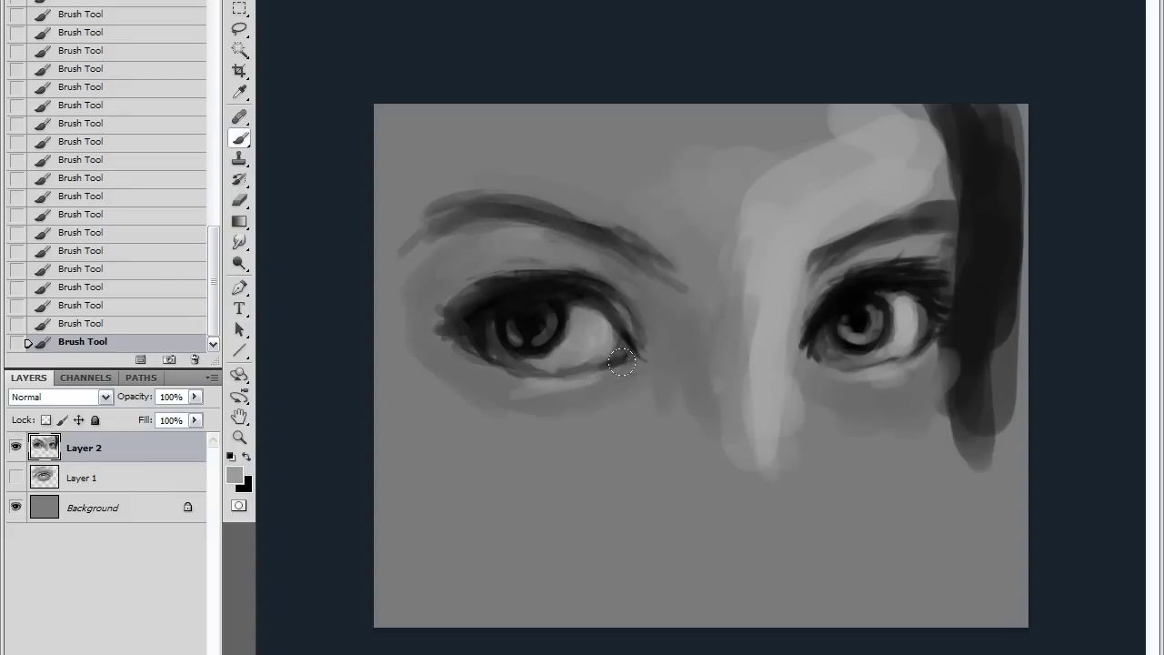
pyautogui.moveTo(622, 362); pyautogui.dragTo(489, 379)
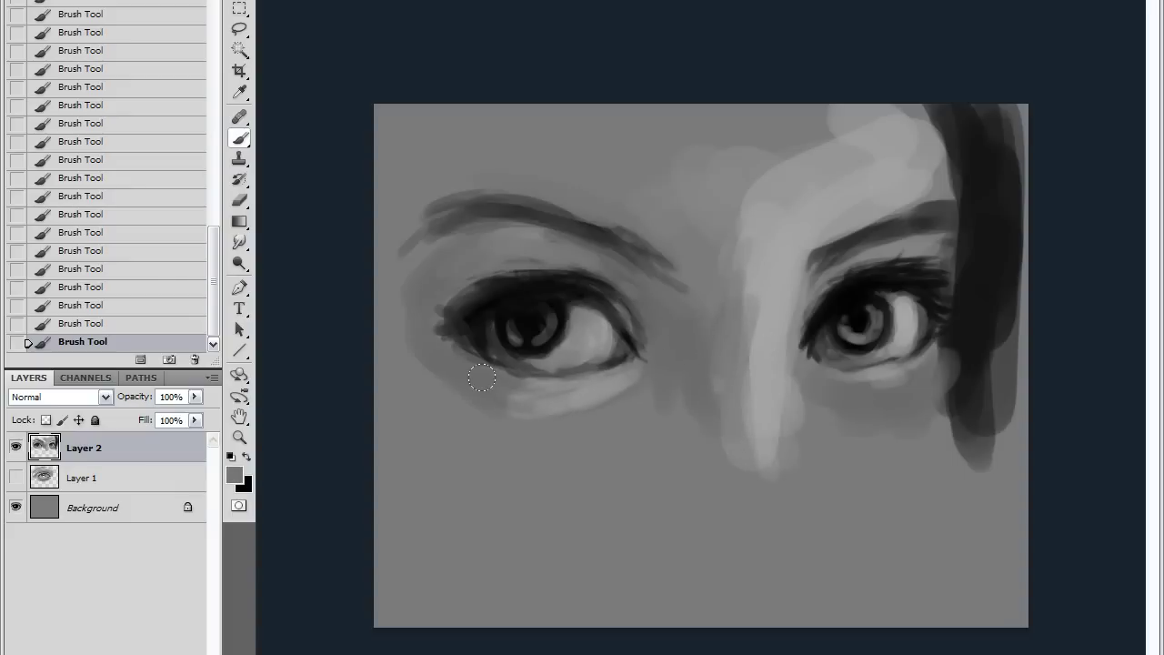
pyautogui.keyDown('alt'); pyautogui.click(582, 389); pyautogui.keyUp('alt')
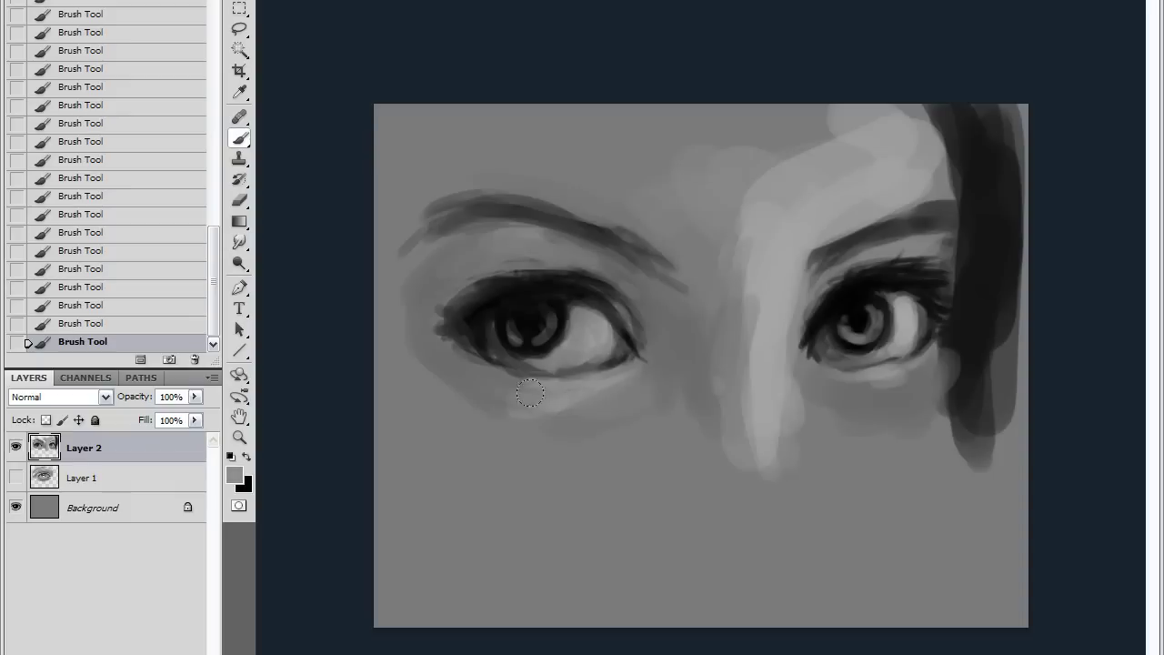
pyautogui.moveTo(582, 389); pyautogui.dragTo(641, 391)
pyautogui.keyDown('alt'); pyautogui.click(750, 314); pyautogui.keyUp('alt')
pyautogui.moveTo(744, 305)
pyautogui.mouseDown()
pyautogui.moveTo(735, 418)
pyautogui.moveTo(750, 414)
pyautogui.moveTo(730, 373)
pyautogui.mouseUp()
pyautogui.keyDown('alt'); pyautogui.click(738, 311); pyautogui.keyUp('alt')
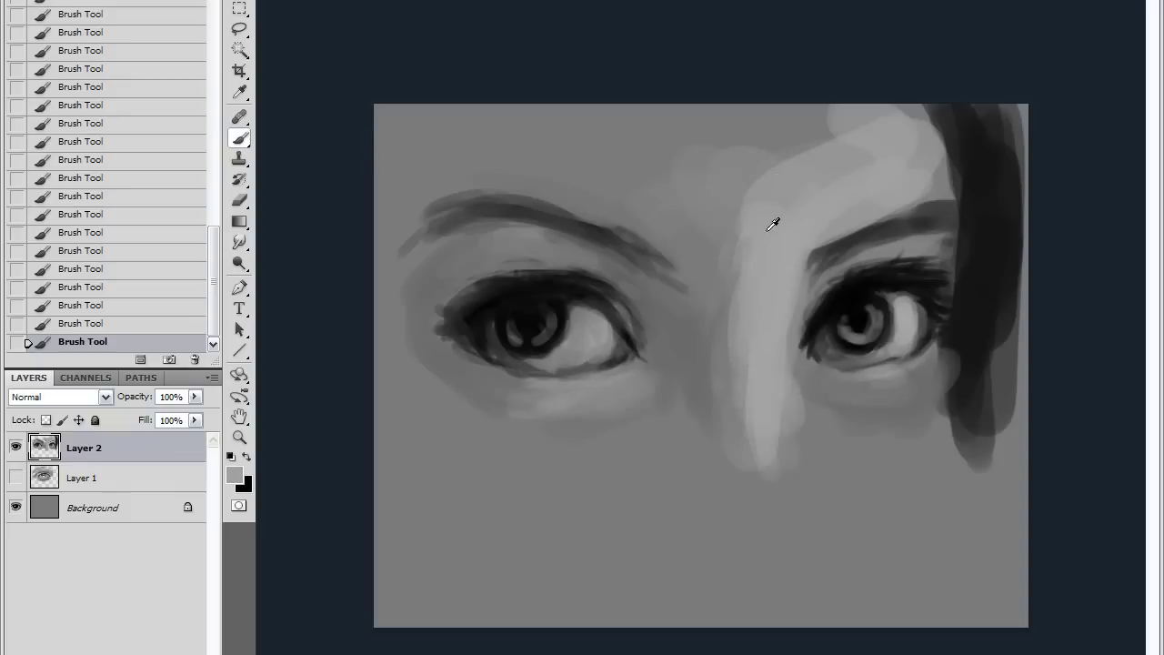
pyautogui.moveTo(714, 200)
pyautogui.mouseDown()
pyautogui.moveTo(627, 141)
pyautogui.moveTo(712, 174)
pyautogui.mouseUp()
# Brighten the forehead and dab white catchlights into both irises, enlarging the right one.
pyautogui.moveTo(828, 127)
pyautogui.mouseDown()
pyautogui.moveTo(495, 137)
pyautogui.moveTo(496, 168)
pyautogui.mouseUp()
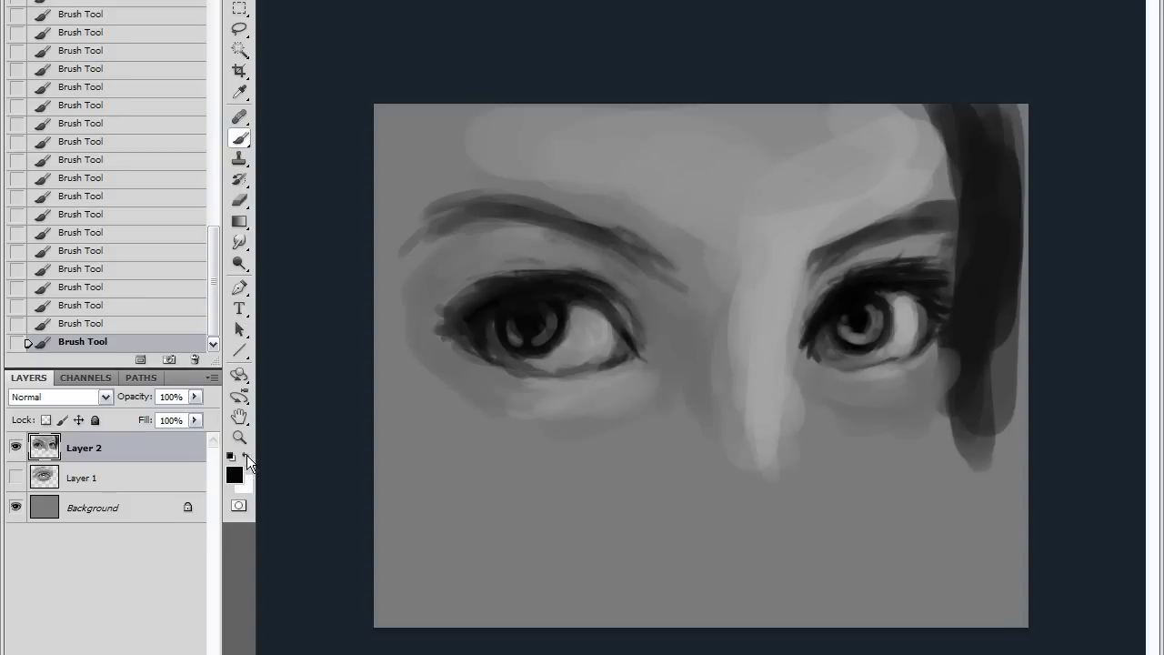
pyautogui.click(875, 313)
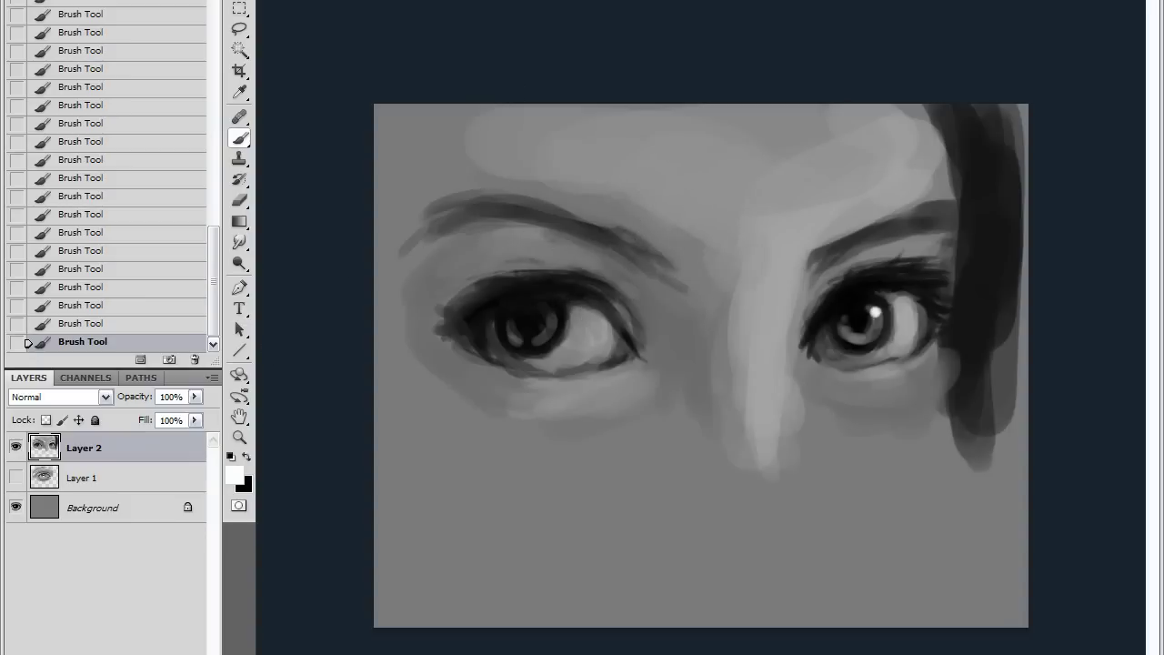
pyautogui.click(553, 315)
pyautogui.click(884, 310)
# Lighten both lower lids and darken the right eye's outer corner with sampled grey.
pyautogui.moveTo(624, 364); pyautogui.dragTo(556, 383)
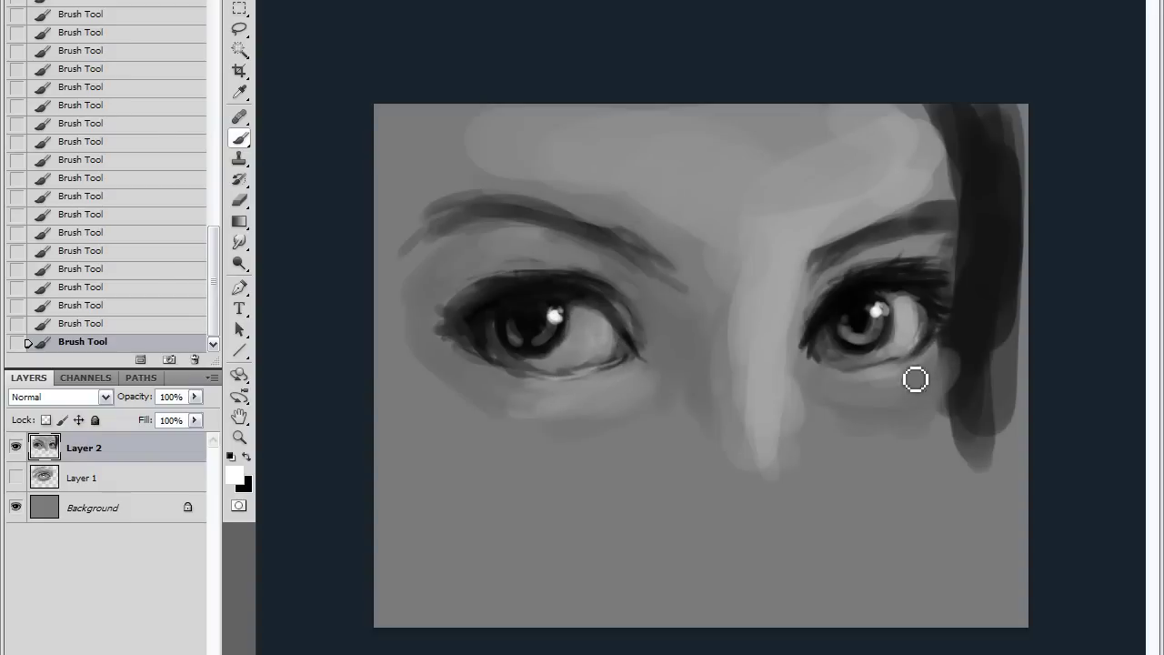
pyautogui.moveTo(915, 351)
pyautogui.mouseDown()
pyautogui.moveTo(883, 372)
pyautogui.moveTo(928, 346)
pyautogui.mouseUp()
pyautogui.press('x')
pyautogui.keyDown('alt'); pyautogui.click(913, 347); pyautogui.keyUp('alt')
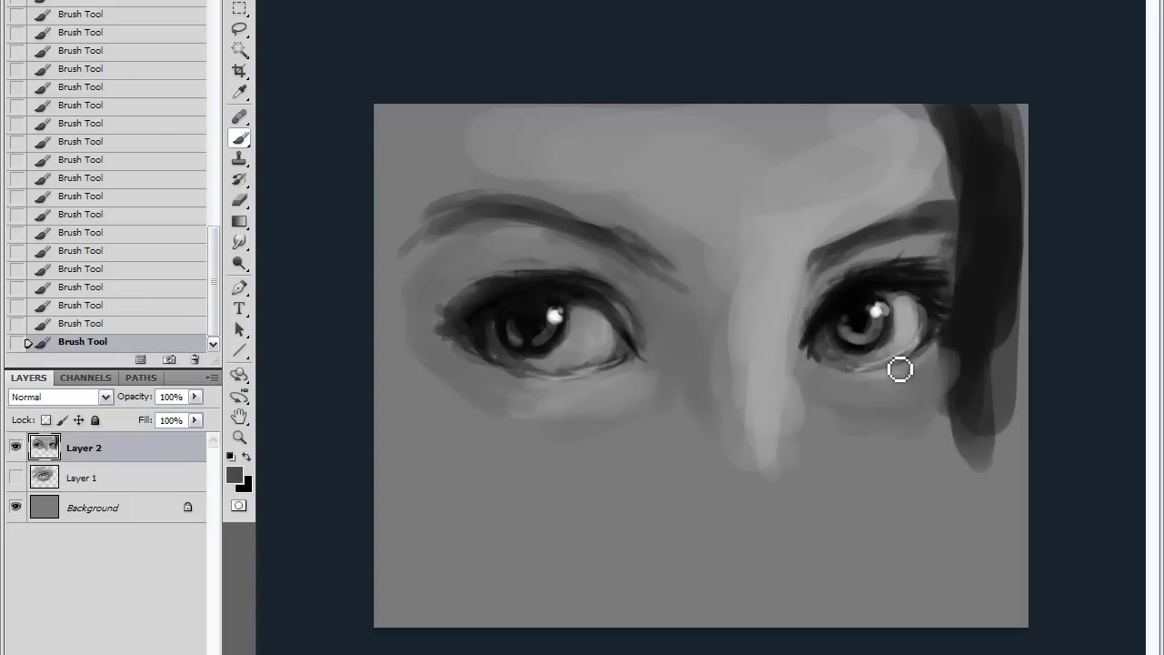
pyautogui.keyDown('alt'); pyautogui.click(922, 329); pyautogui.keyUp('alt')
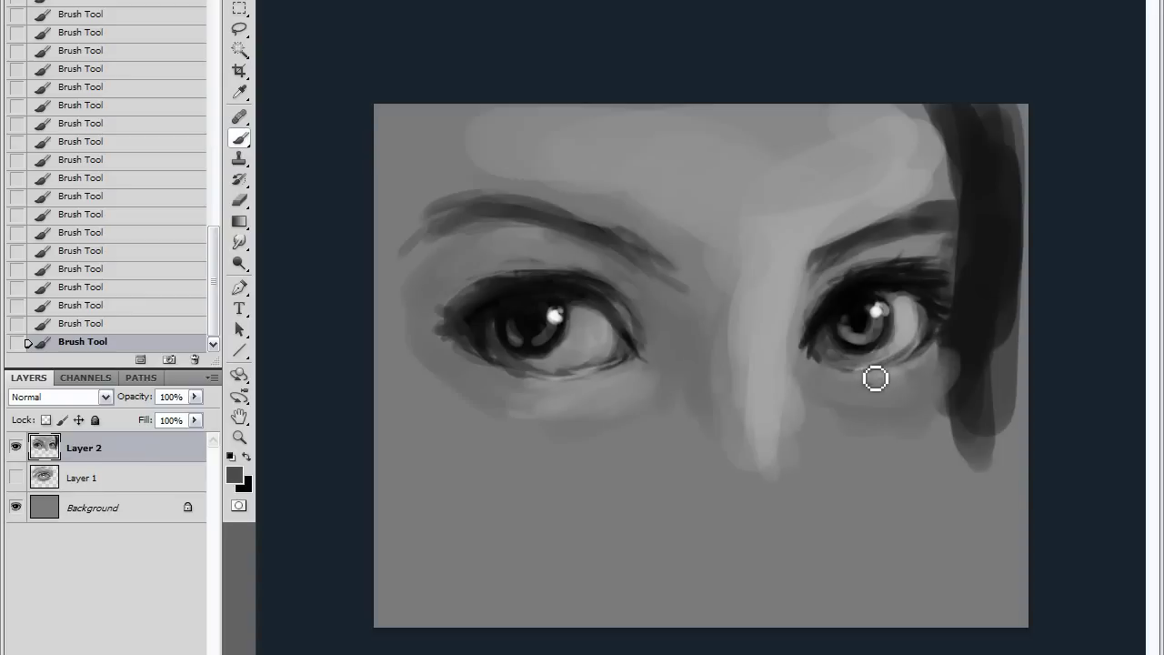
pyautogui.moveTo(925, 355); pyautogui.dragTo(944, 333)
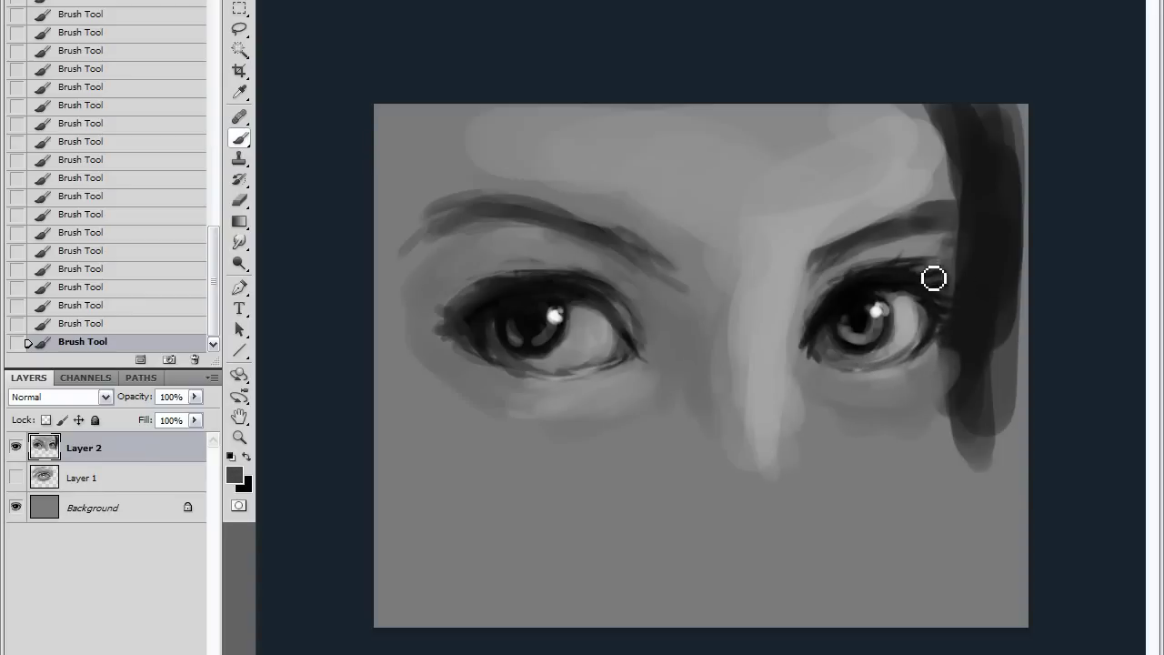
# Paint black lashes at the right eye's outer corner and darken its inner corner.
pyautogui.keyDown('alt'); pyautogui.click(900, 280); pyautogui.keyUp('alt')
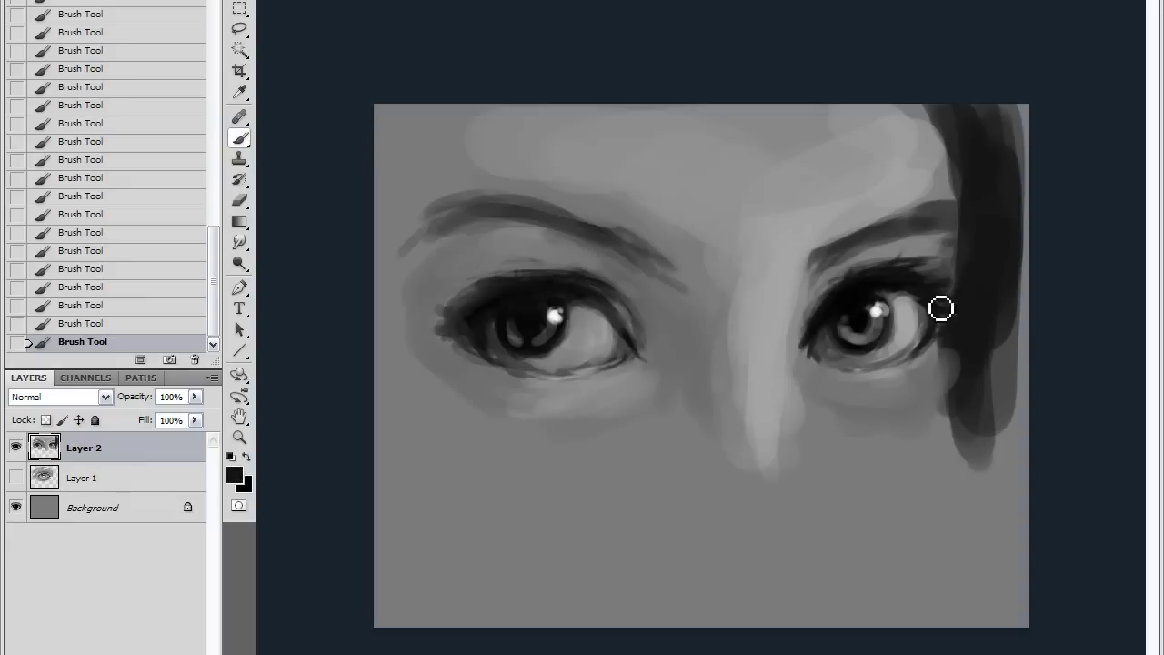
pyautogui.moveTo(940, 309); pyautogui.dragTo(913, 265)
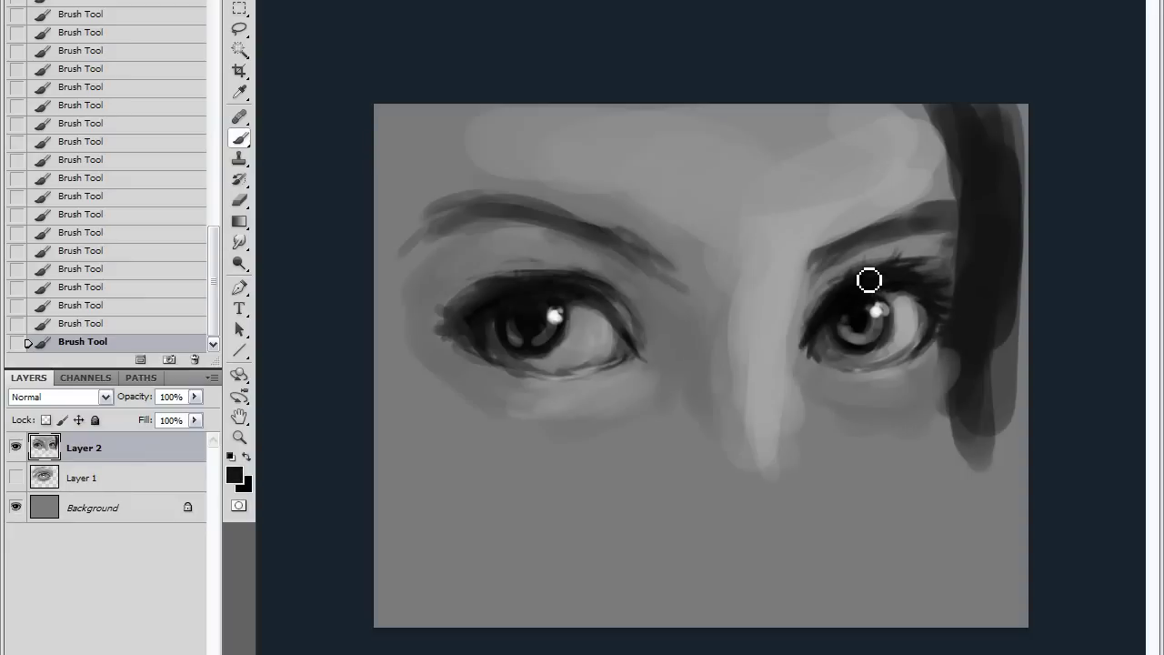
pyautogui.keyDown('alt'); pyautogui.click(820, 319); pyautogui.keyUp('alt')
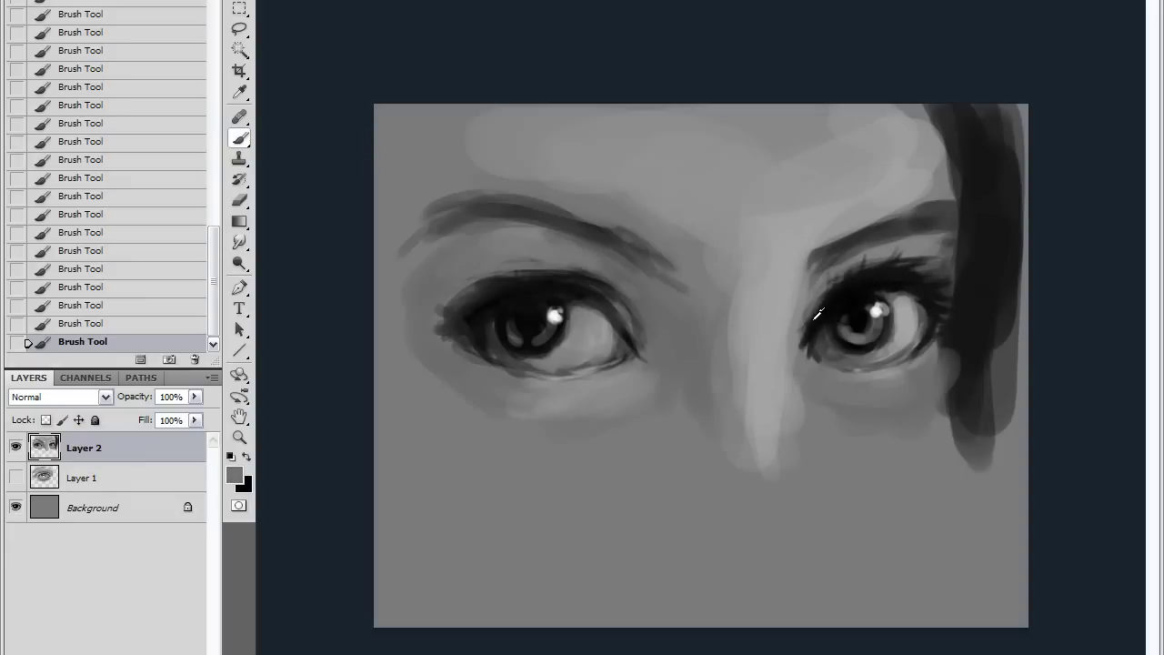
pyautogui.keyDown('alt'); pyautogui.click(817, 314); pyautogui.keyUp('alt')
pyautogui.moveTo(819, 327); pyautogui.dragTo(802, 360)
pyautogui.keyDown('alt'); pyautogui.click(818, 291); pyautogui.keyUp('alt')
pyautogui.keyDown('alt'); pyautogui.click(845, 264); pyautogui.keyUp('alt')
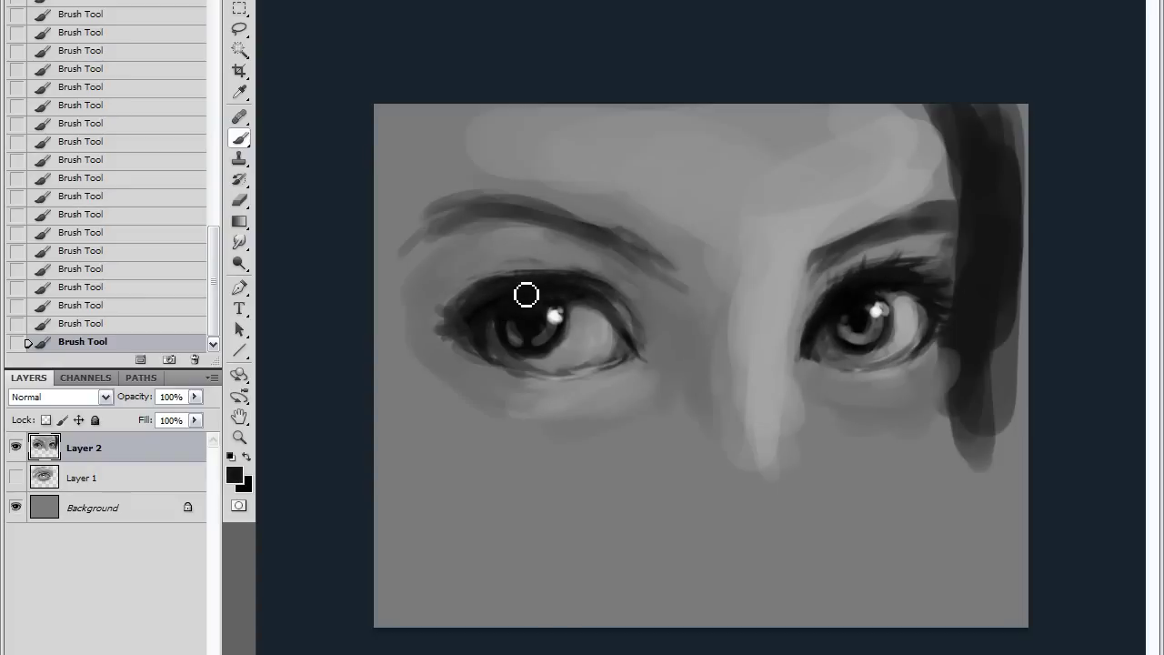
# Paint dark lashes along the left upper lid and outer corner, softening some with grey.
pyautogui.moveTo(535, 283); pyautogui.dragTo(540, 249)
pyautogui.moveTo(456, 291)
pyautogui.mouseDown()
pyautogui.moveTo(438, 316)
pyautogui.moveTo(437, 304)
pyautogui.moveTo(423, 309)
pyautogui.mouseUp()
pyautogui.keyDown('alt'); pyautogui.click(454, 275); pyautogui.keyUp('alt')
pyautogui.moveTo(490, 289); pyautogui.dragTo(459, 279)
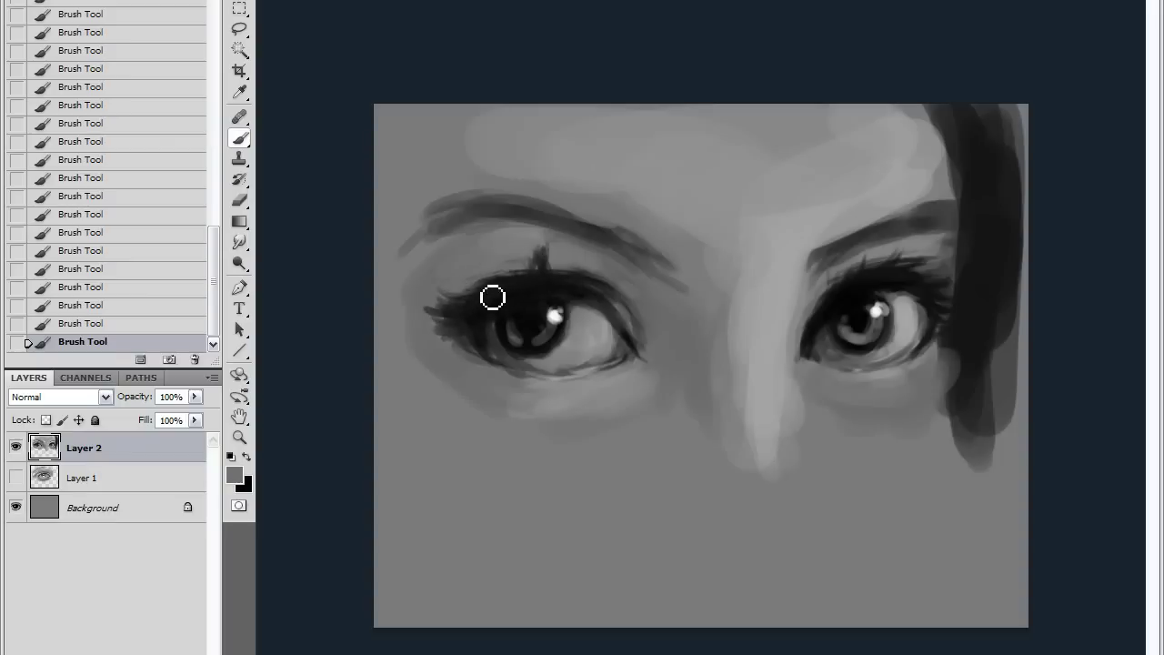
pyautogui.keyDown('alt'); pyautogui.click(486, 304); pyautogui.keyUp('alt')
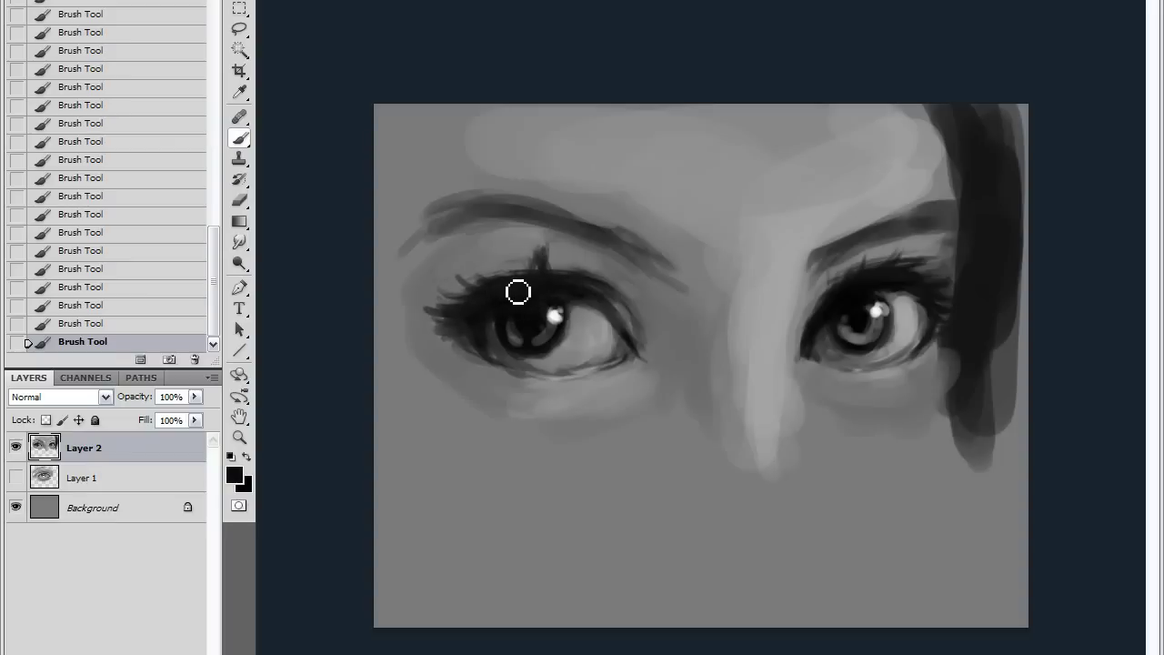
pyautogui.keyDown('alt'); pyautogui.click(528, 252); pyautogui.keyUp('alt')
pyautogui.moveTo(546, 239)
pyautogui.mouseDown()
pyautogui.moveTo(561, 268)
pyautogui.moveTo(549, 247)
pyautogui.moveTo(519, 263)
pyautogui.moveTo(540, 241)
pyautogui.mouseUp()
pyautogui.keyDown('alt'); pyautogui.click(526, 273); pyautogui.keyUp('alt')
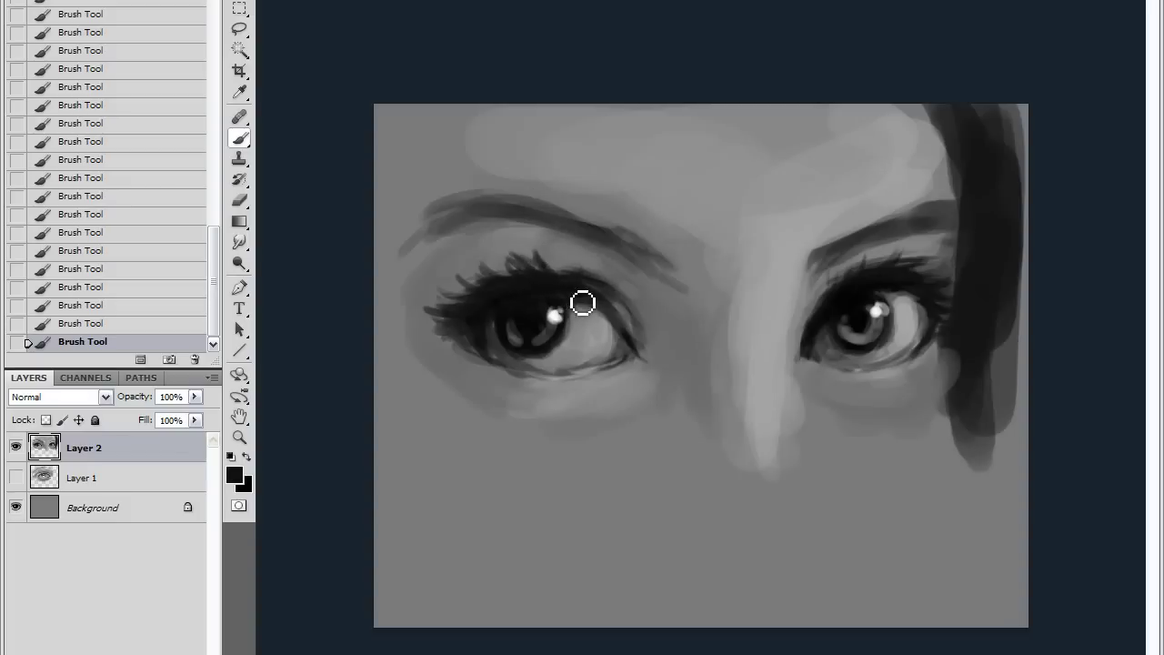
pyautogui.moveTo(586, 283); pyautogui.dragTo(582, 262)
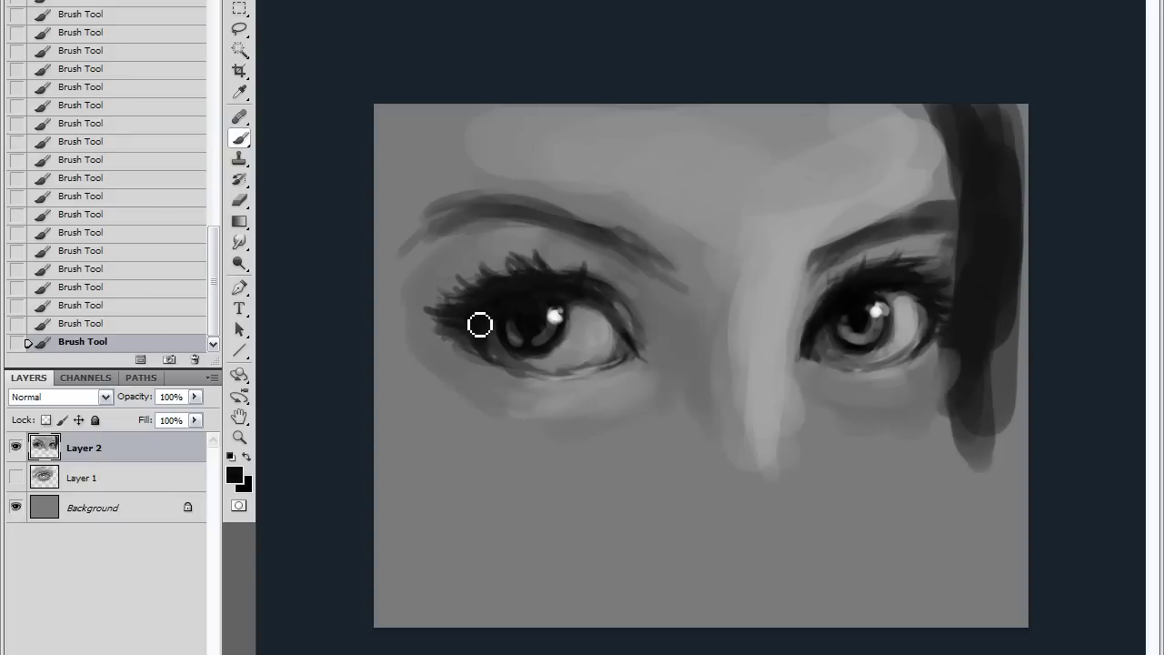
# Refine the left upper lashes, darken its outer and inner corners, and line the lower lid.
pyautogui.keyDown('alt'); pyautogui.click(517, 270); pyautogui.keyUp('alt')
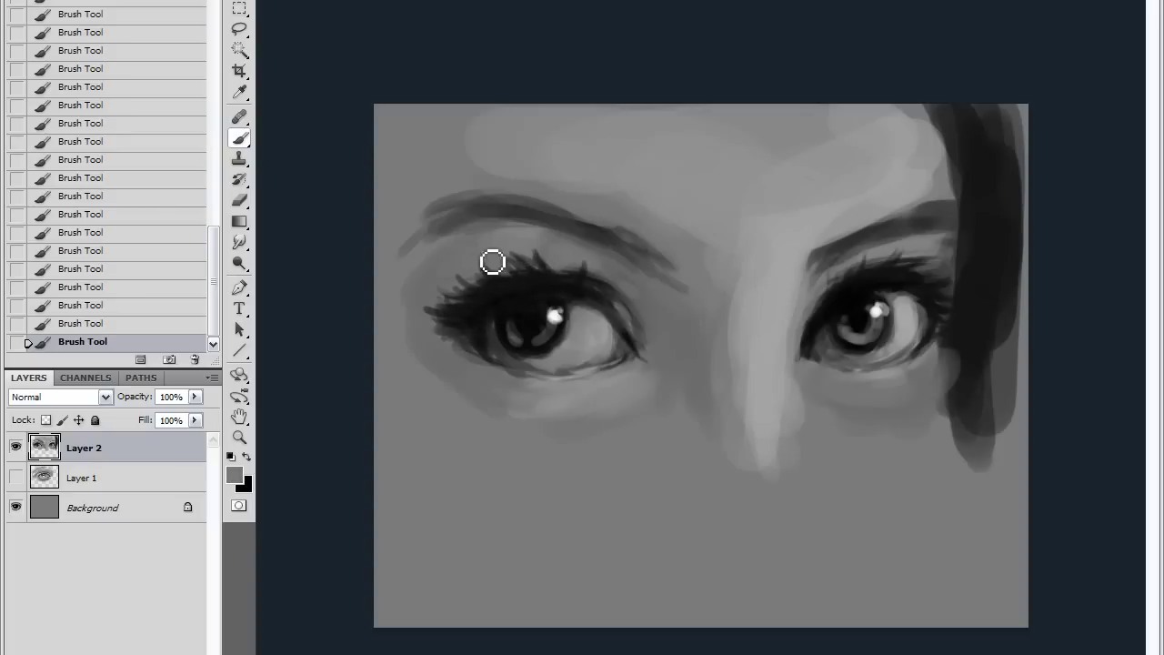
pyautogui.moveTo(476, 279); pyautogui.dragTo(571, 252)
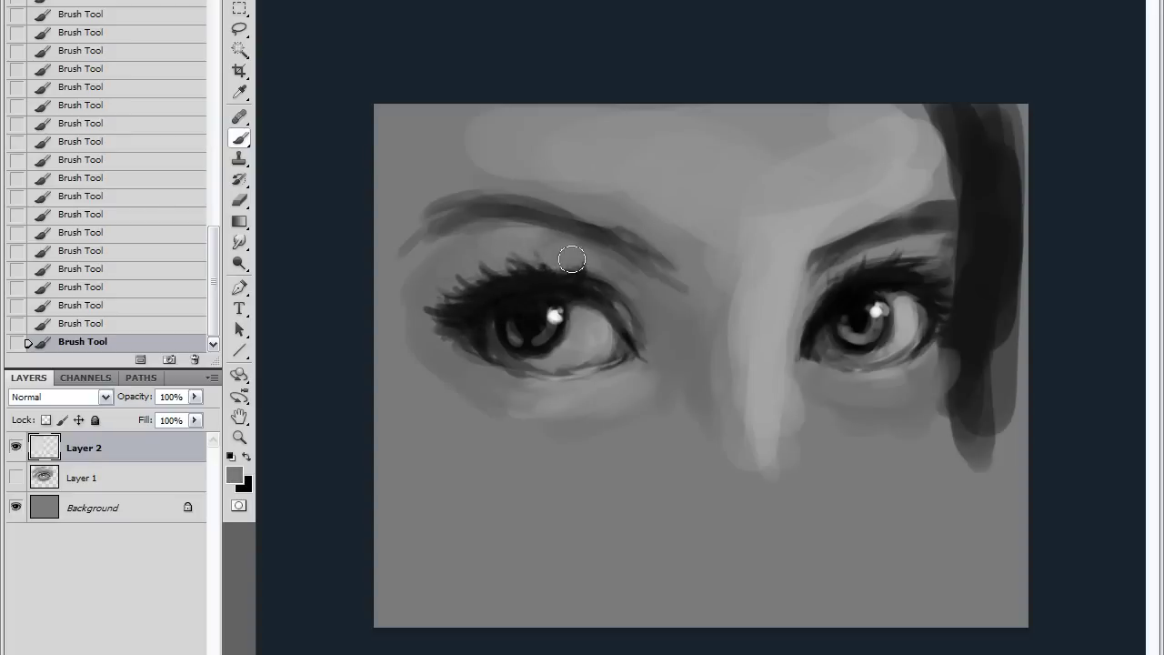
pyautogui.moveTo(488, 266)
pyautogui.mouseDown()
pyautogui.moveTo(574, 270)
pyautogui.moveTo(528, 252)
pyautogui.mouseUp()
pyautogui.keyDown('alt'); pyautogui.click(541, 283); pyautogui.keyUp('alt')
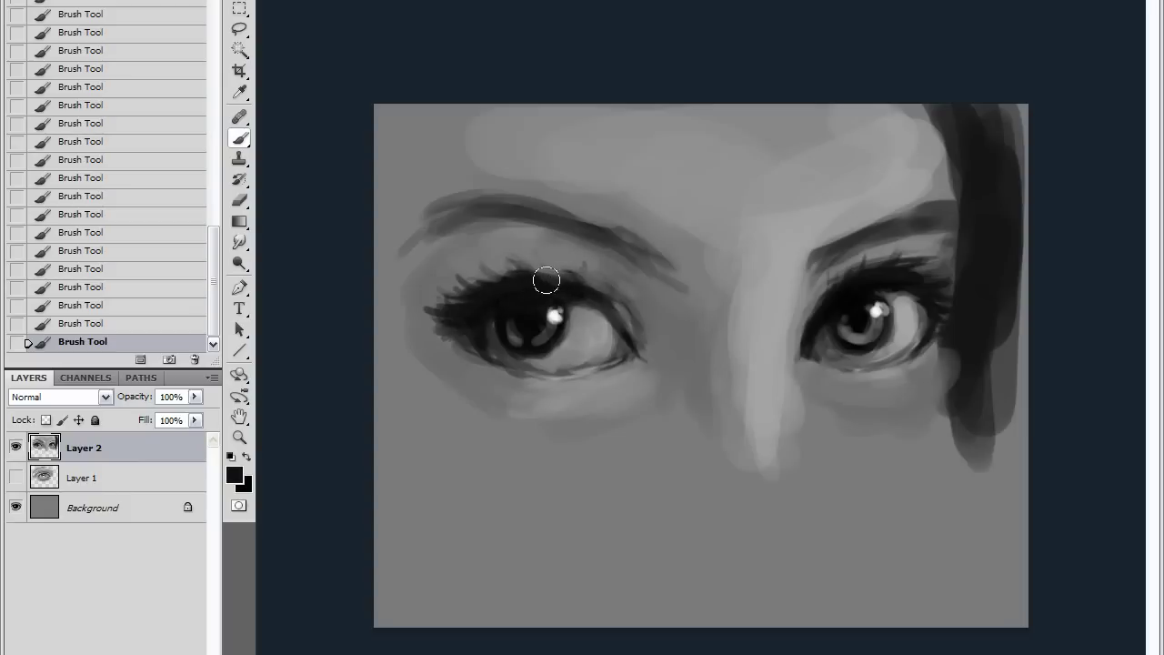
pyautogui.moveTo(615, 293); pyautogui.dragTo(638, 324)
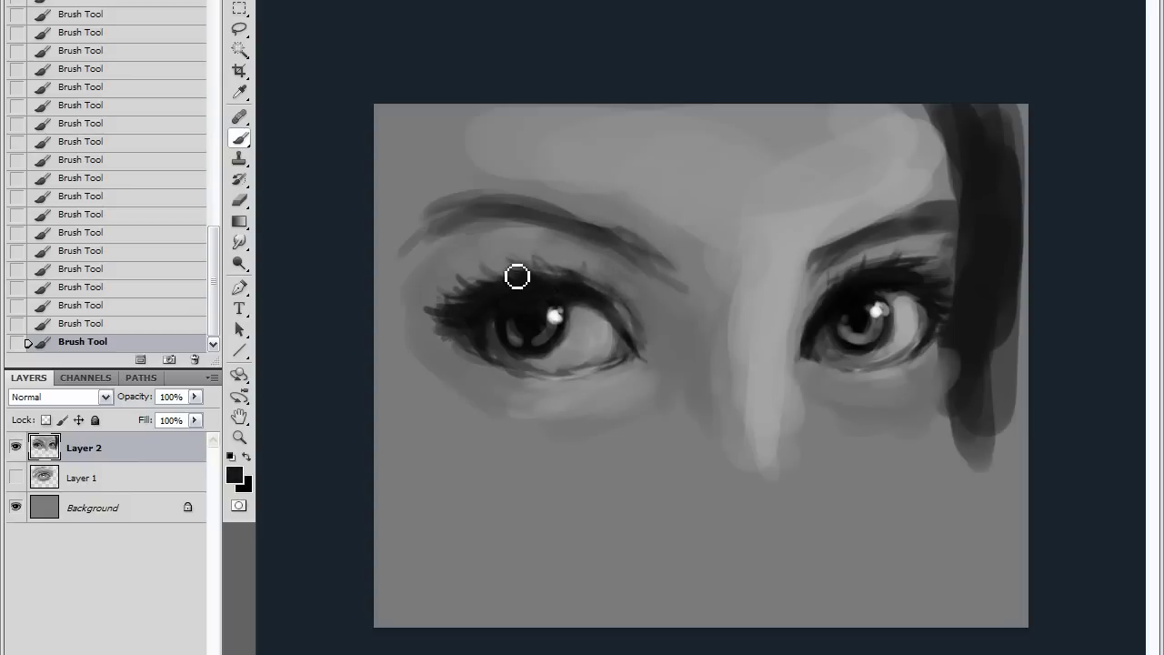
pyautogui.moveTo(535, 272)
pyautogui.mouseDown()
pyautogui.moveTo(592, 298)
pyautogui.moveTo(618, 276)
pyautogui.mouseUp()
pyautogui.moveTo(470, 305); pyautogui.dragTo(513, 305)
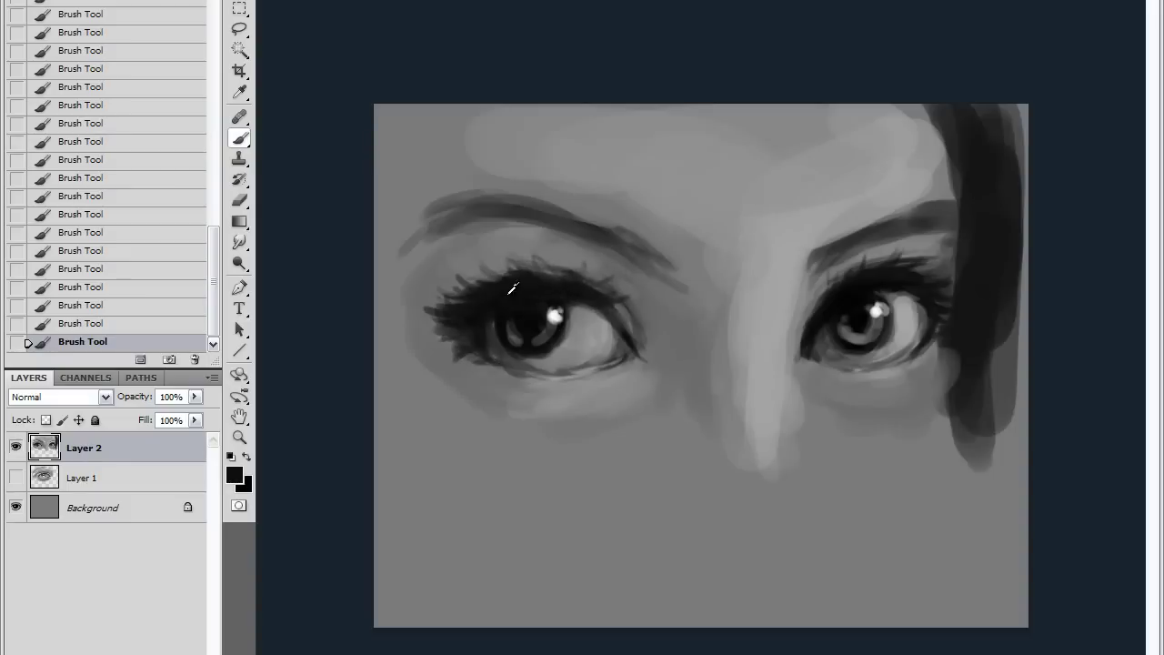
pyautogui.moveTo(494, 385)
pyautogui.mouseDown()
pyautogui.moveTo(528, 390)
pyautogui.moveTo(557, 370)
pyautogui.mouseUp()
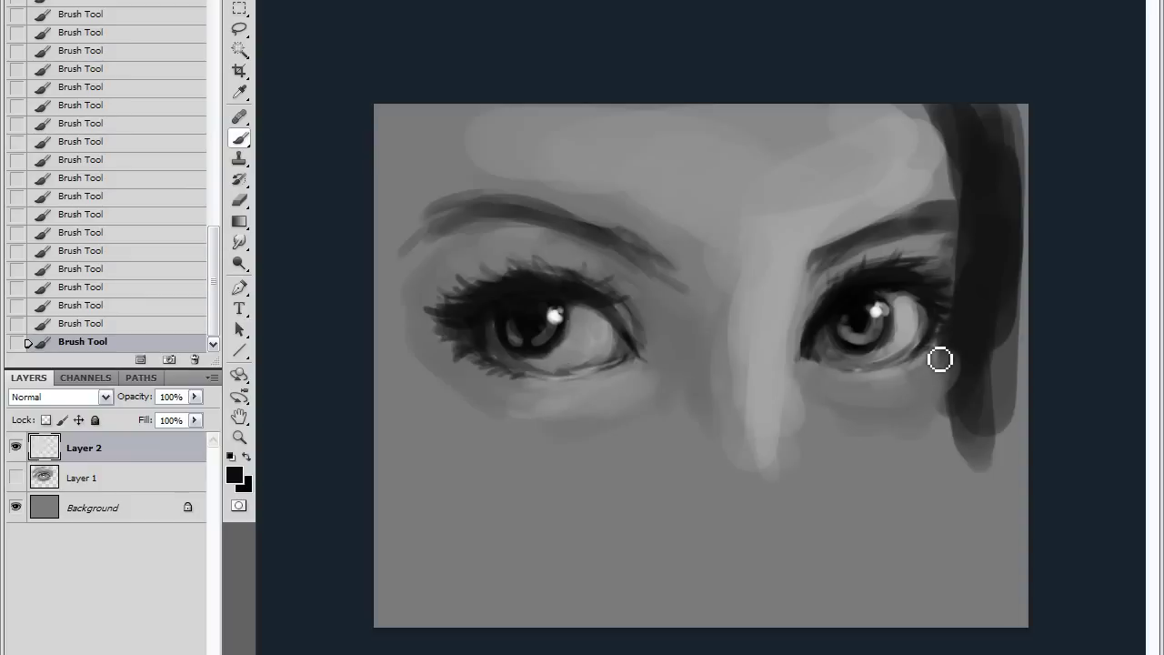